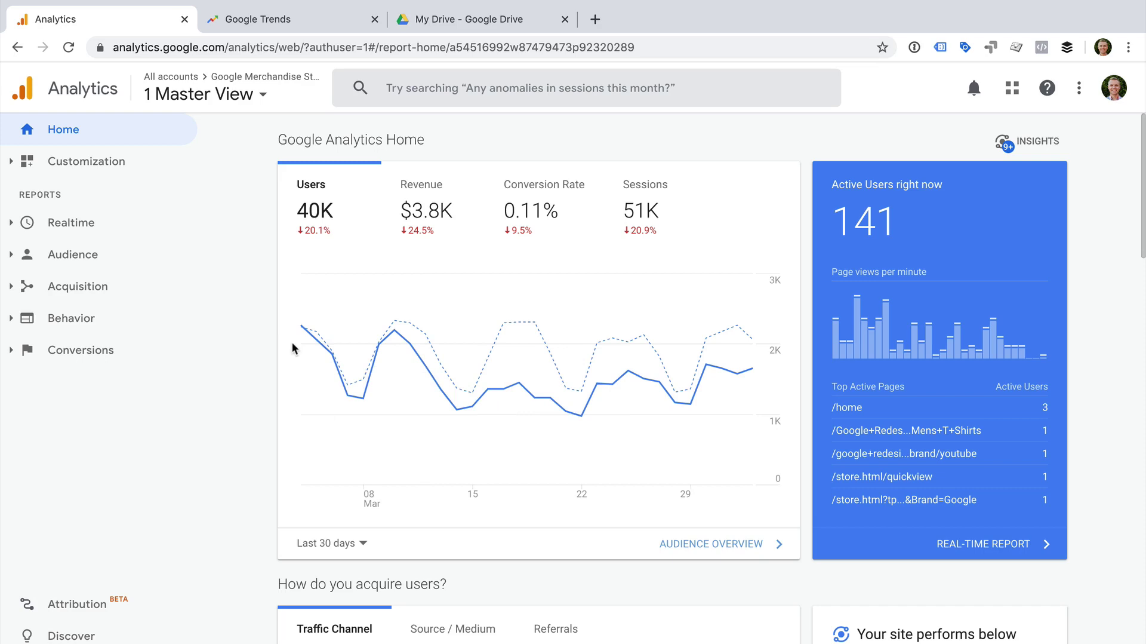
# Set the date range of the Home page's Users overview card to Mar 1, 2020 - Mar 26, 2020.
pyautogui.click(347, 544)
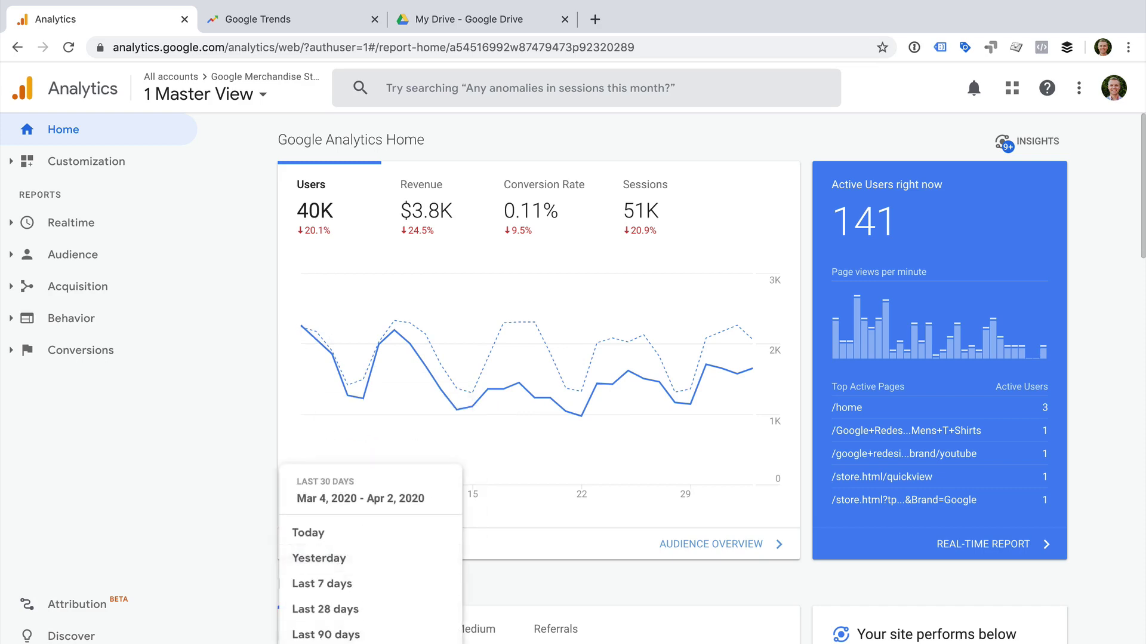
pyautogui.click(326, 641)
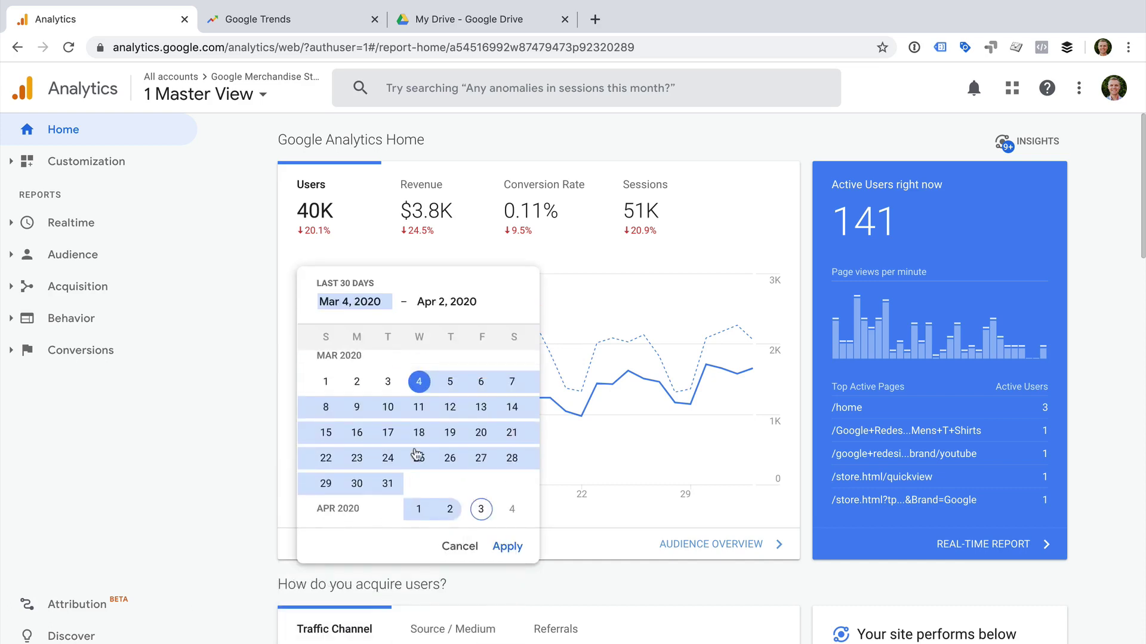
pyautogui.click(325, 381)
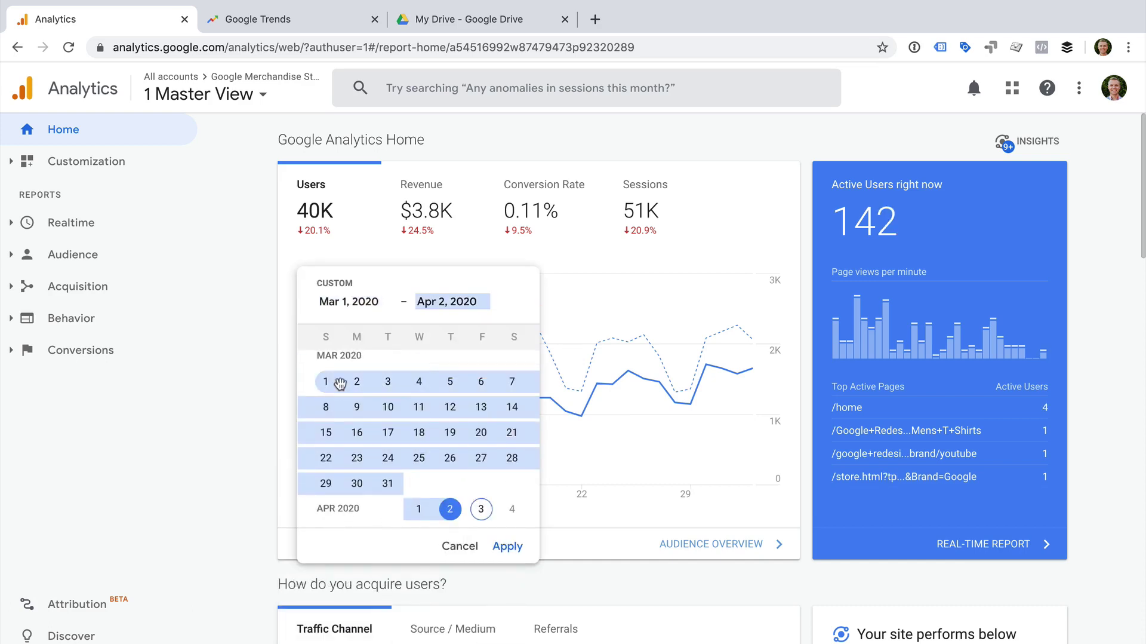
pyautogui.click(450, 458)
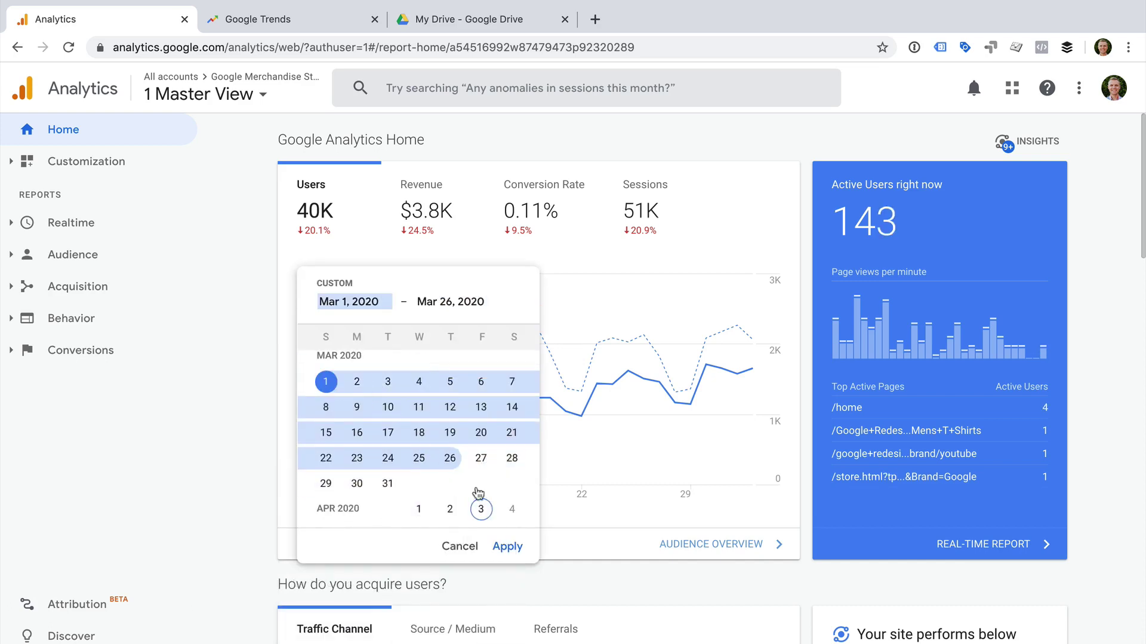
pyautogui.click(507, 545)
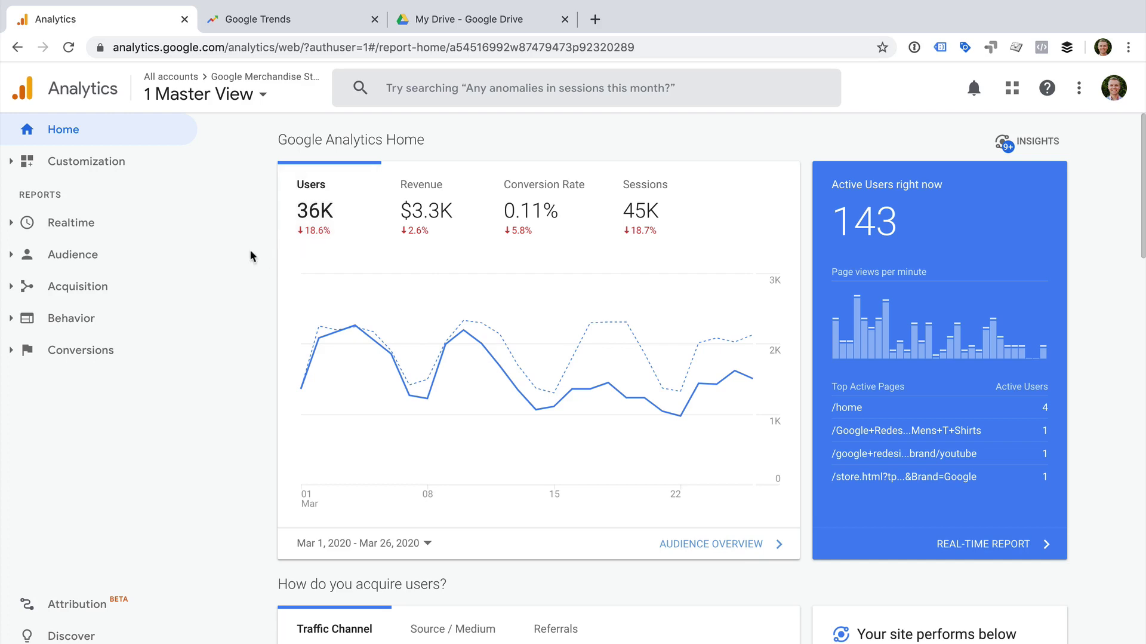
# Open the Audience Overview report and set its date range to Feb 2, 2020 - Mar 28, 2020.
pyautogui.click(180, 255)
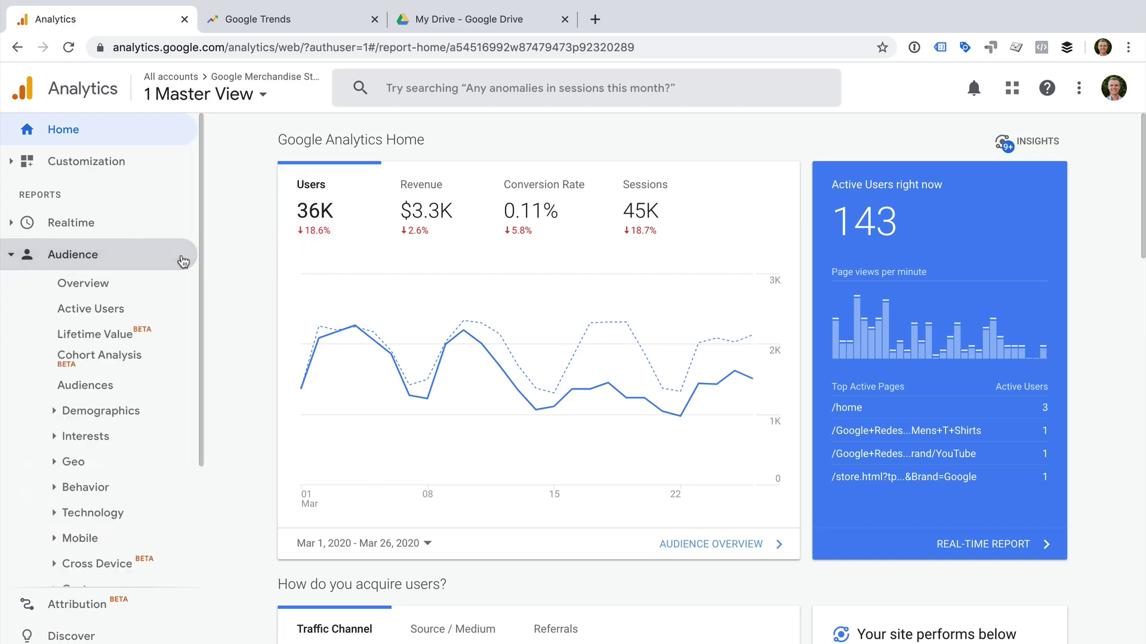
pyautogui.click(137, 291)
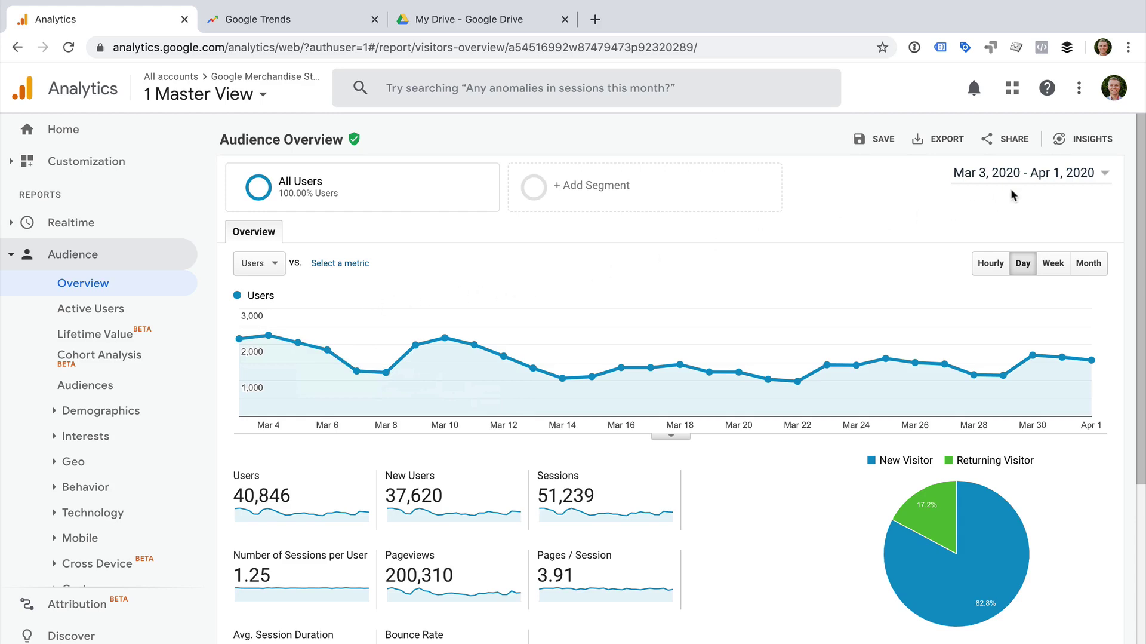
pyautogui.click(1043, 181)
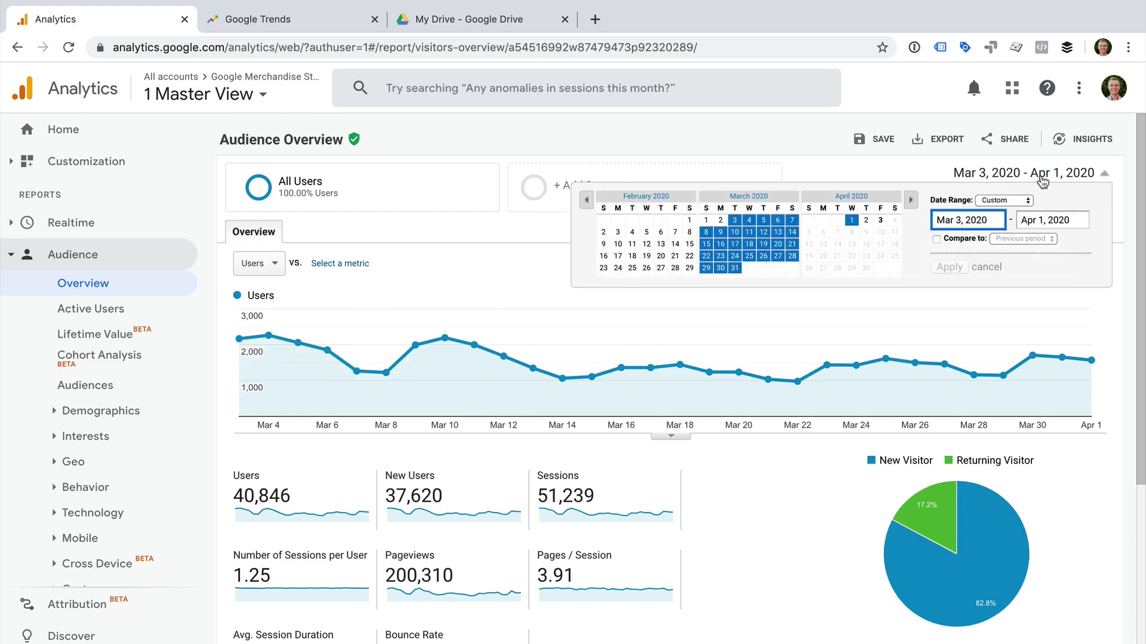
pyautogui.click(603, 233)
pyautogui.click(793, 256)
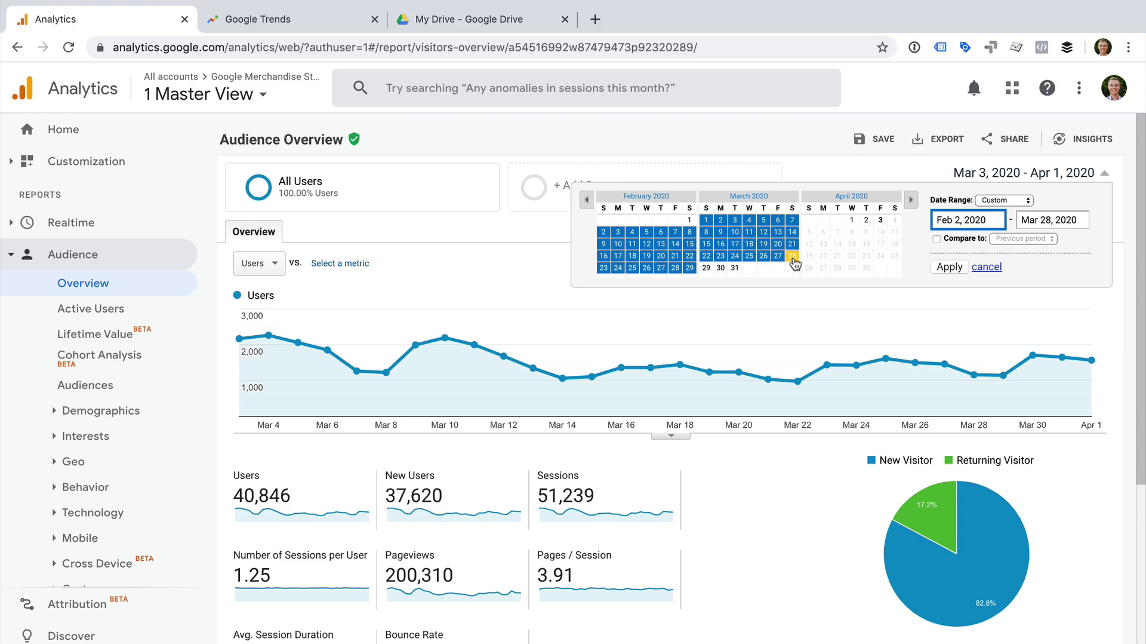
pyautogui.click(940, 267)
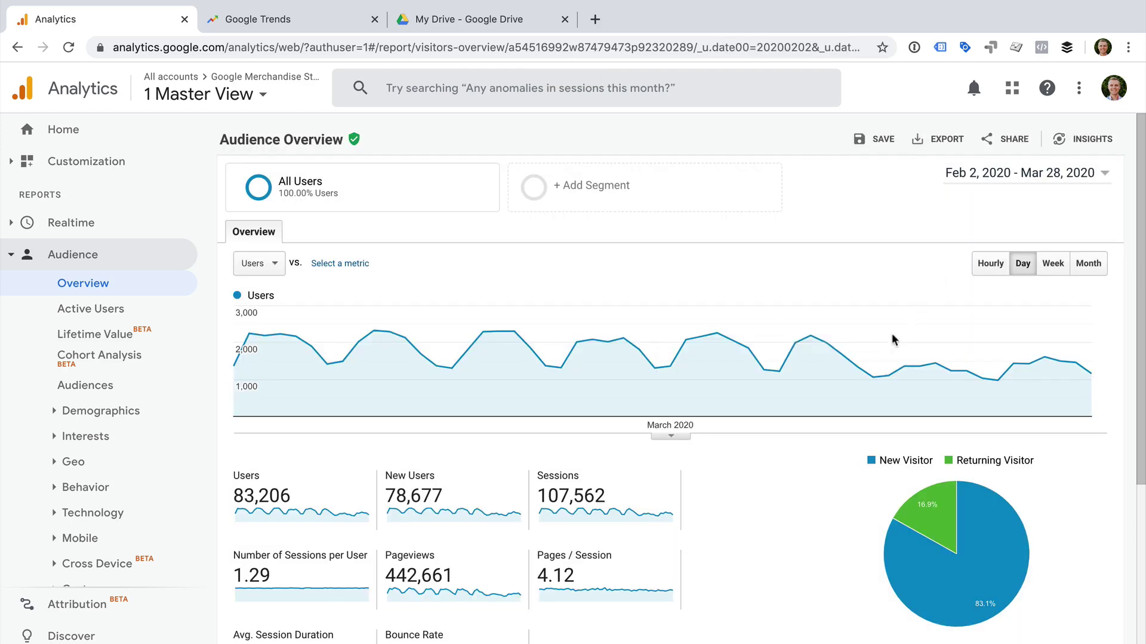
# Examine the Users chart around mid-March, compare its March points by week, and return it to daily granularity.
pyautogui.moveTo(853, 368)
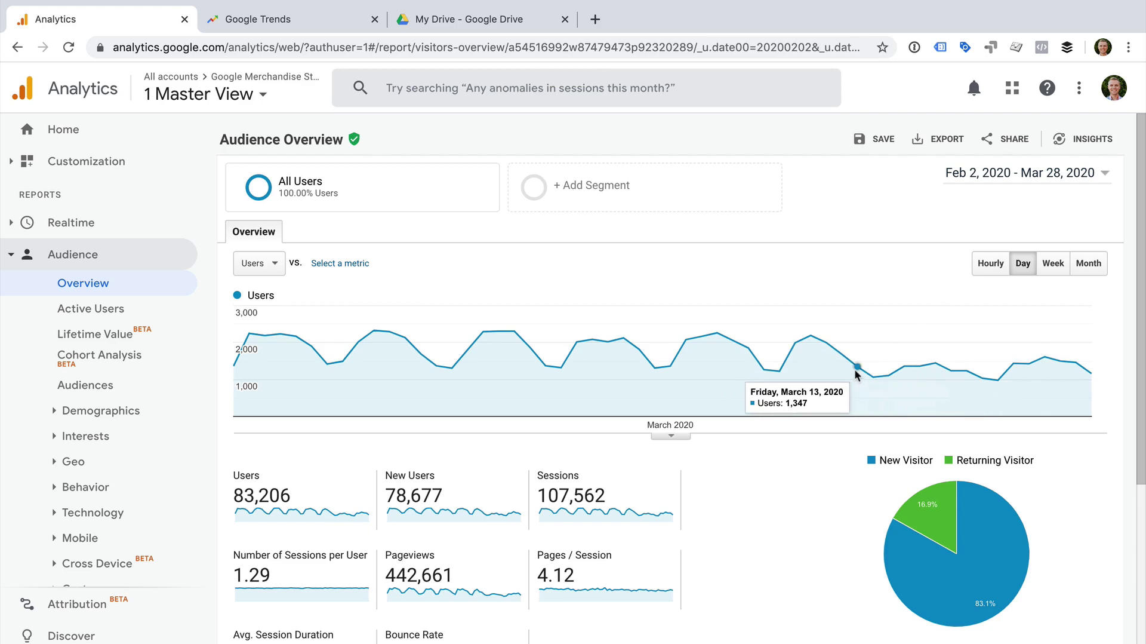
pyautogui.click(1054, 268)
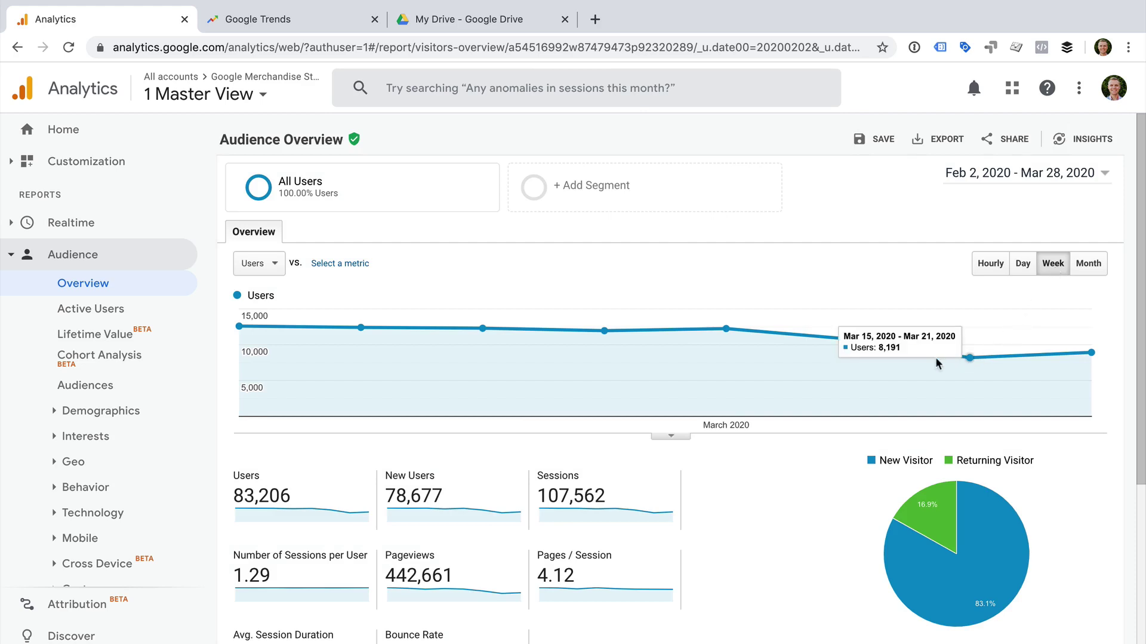
pyautogui.moveTo(851, 341)
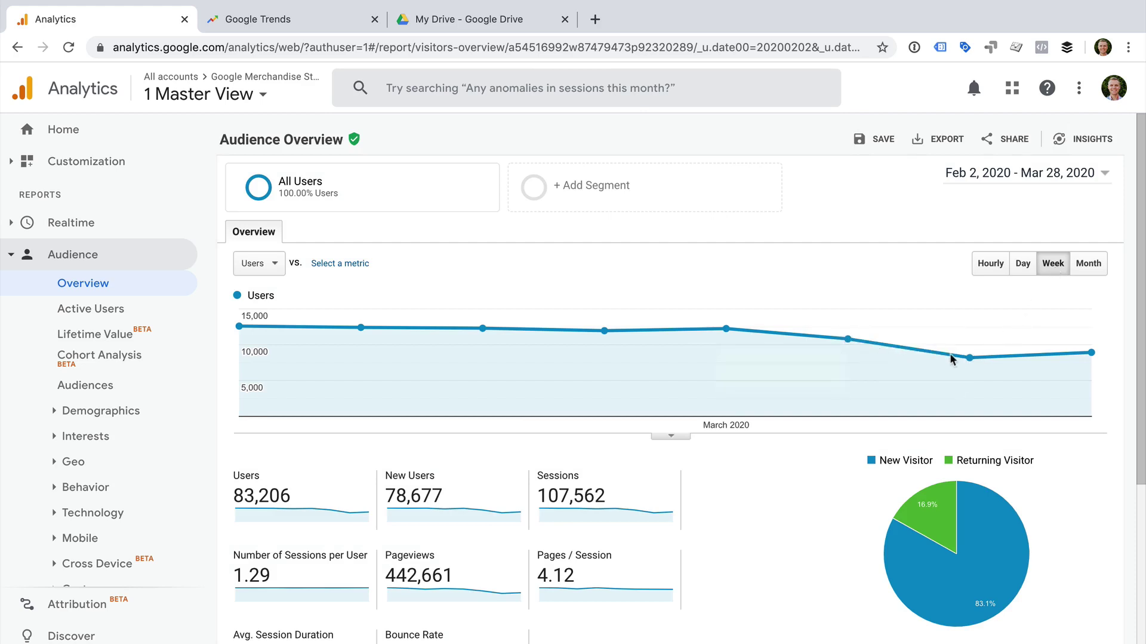
pyautogui.moveTo(1086, 362)
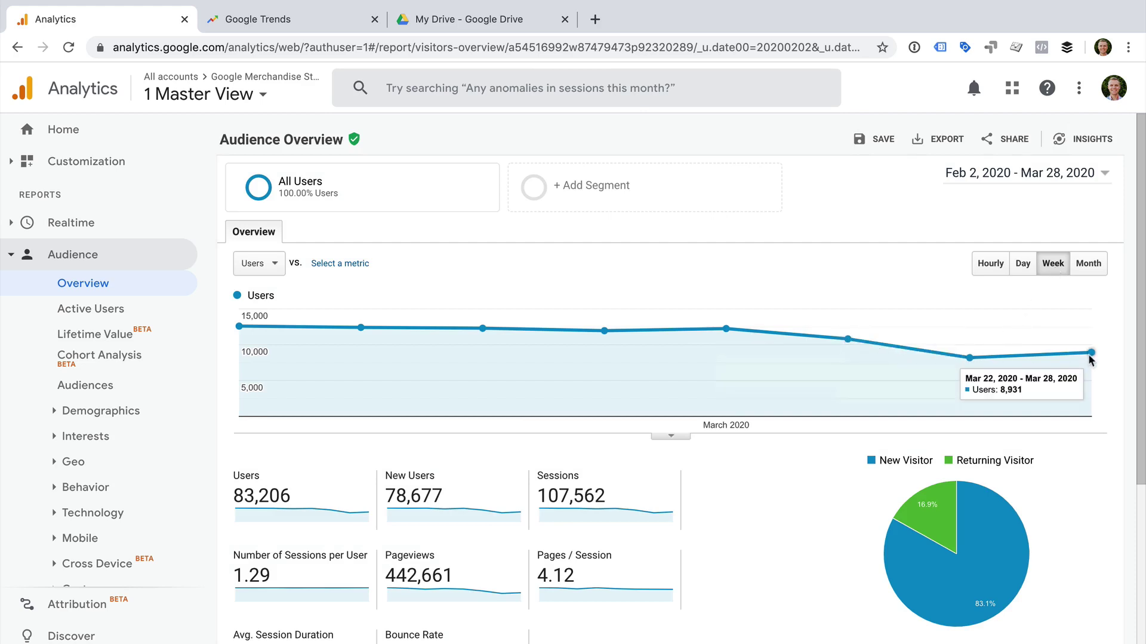
pyautogui.click(1024, 264)
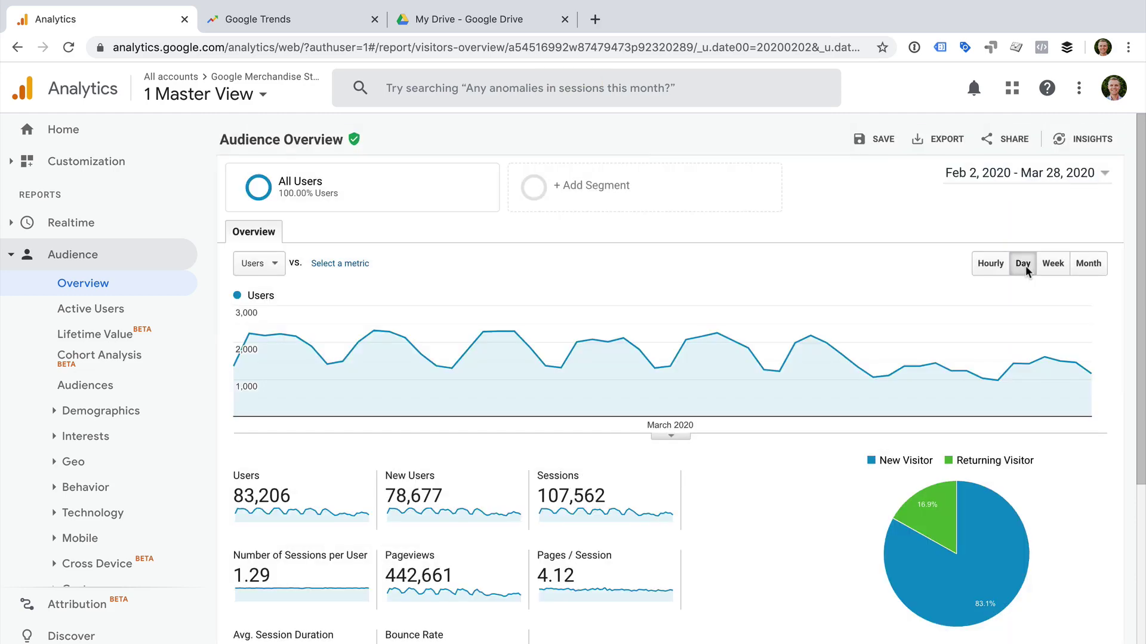
# Set the report's date range to Mar 13, 2020 - Mar 28, 2020 and compare it to the previous period.
pyautogui.click(1041, 175)
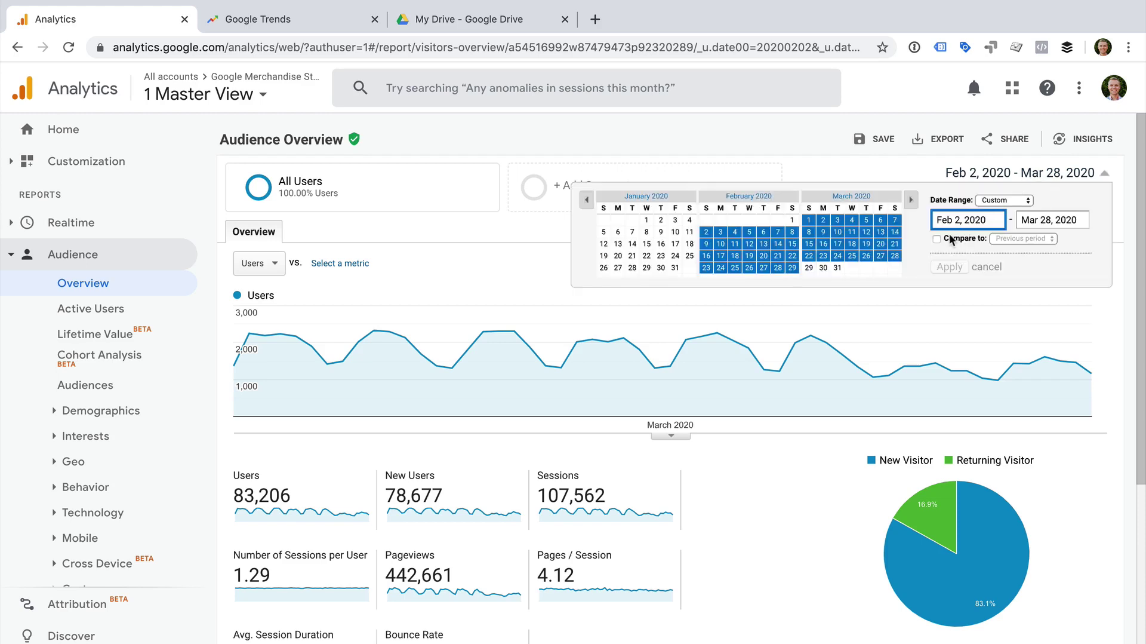
pyautogui.click(880, 233)
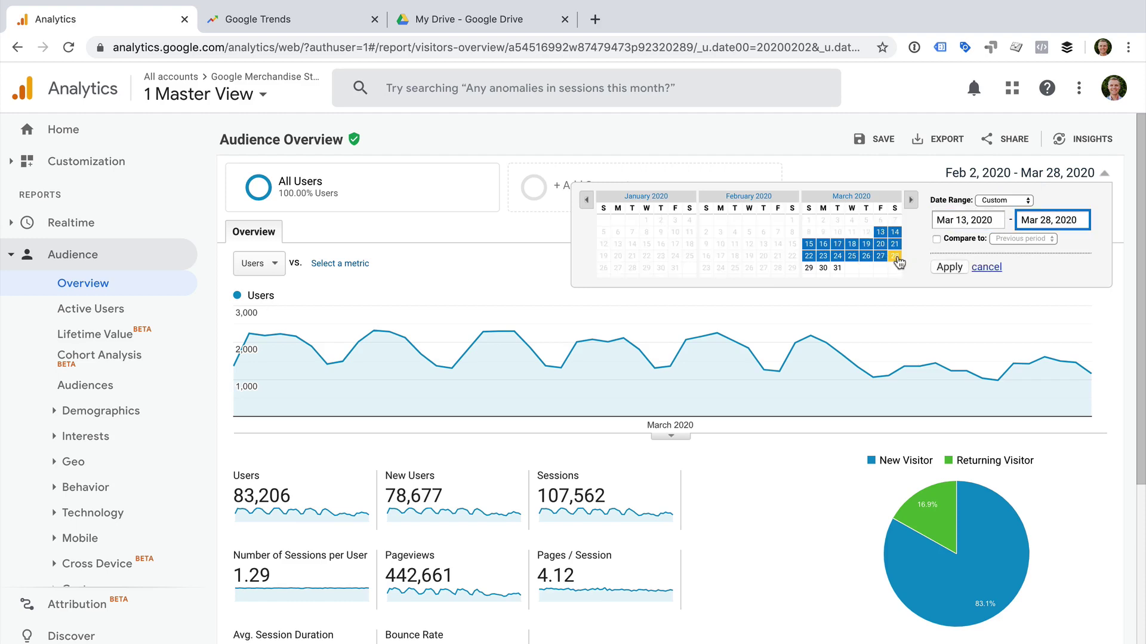
pyautogui.click(936, 240)
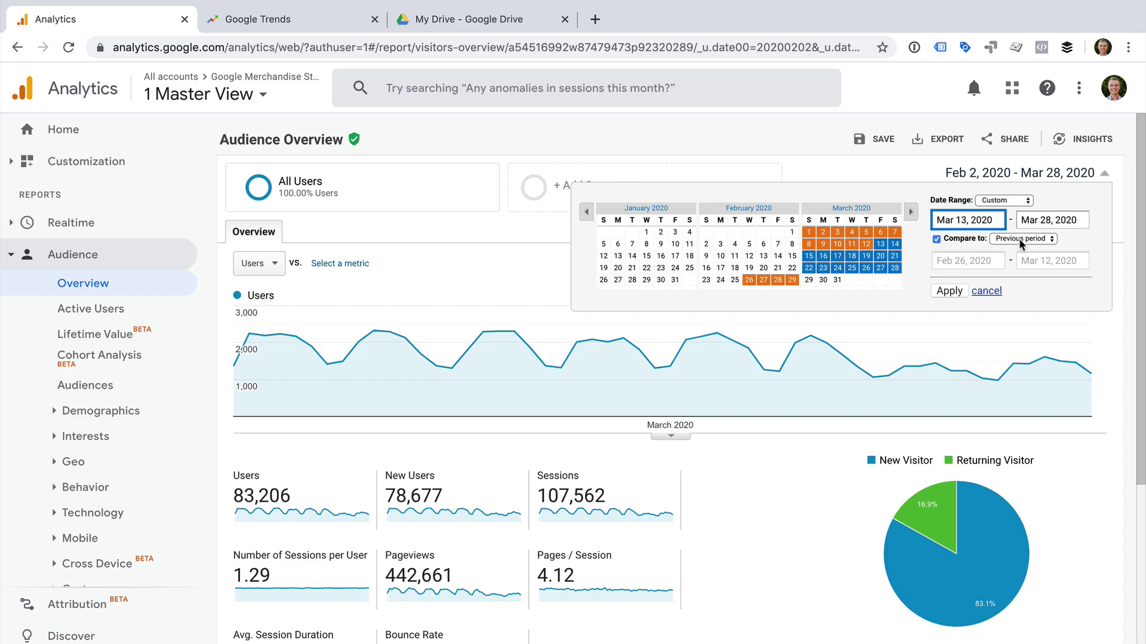
pyautogui.click(948, 291)
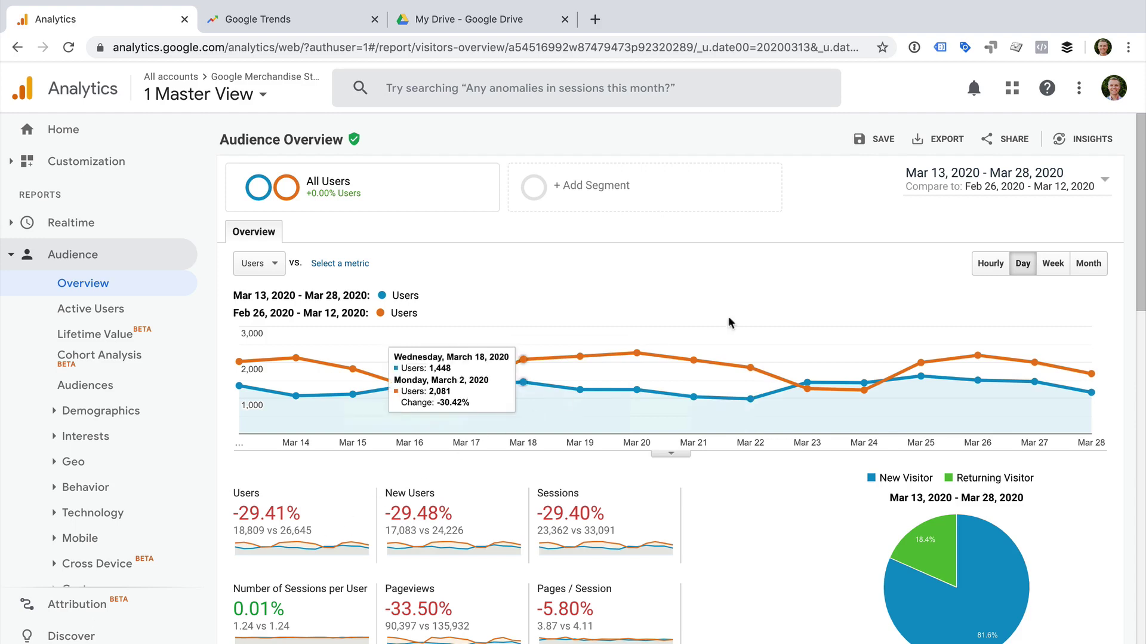
# Change the Audience Overview date comparison to the previous year.
pyautogui.click(1007, 189)
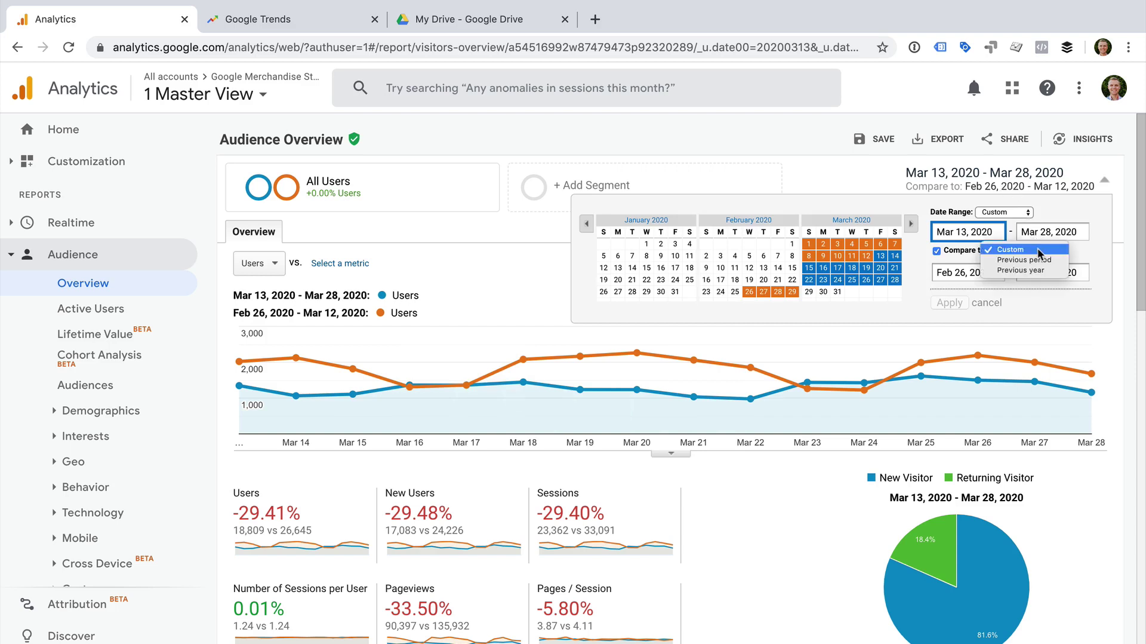
pyautogui.click(1021, 270)
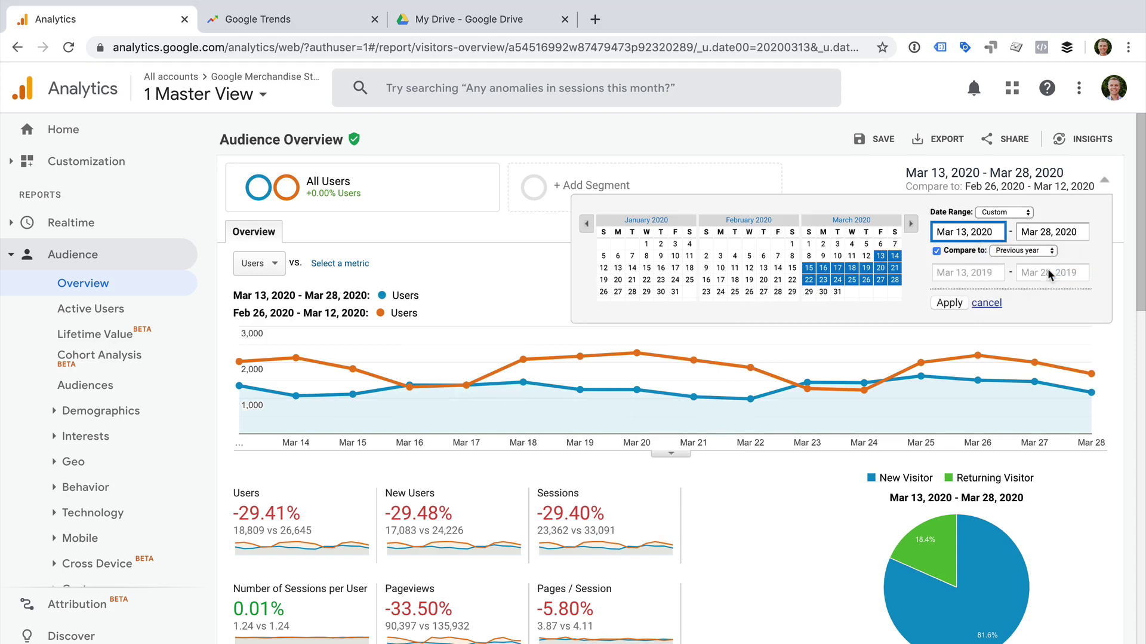
pyautogui.click(950, 302)
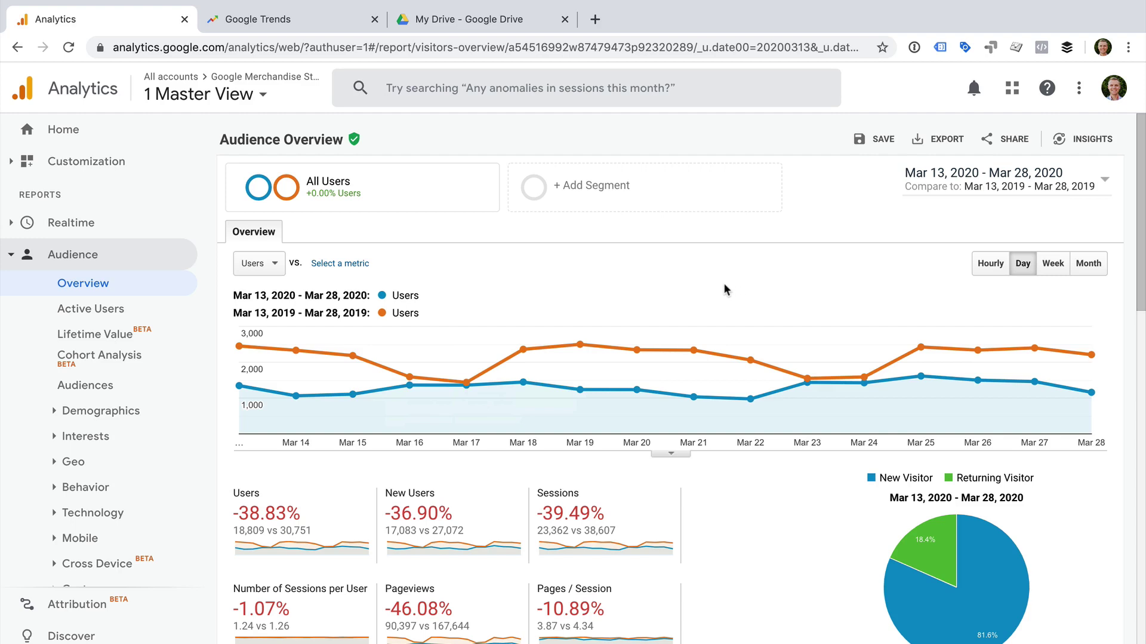
# Switch to Google Trends and explore the search term "google merchandise".
pyautogui.click(324, 26)
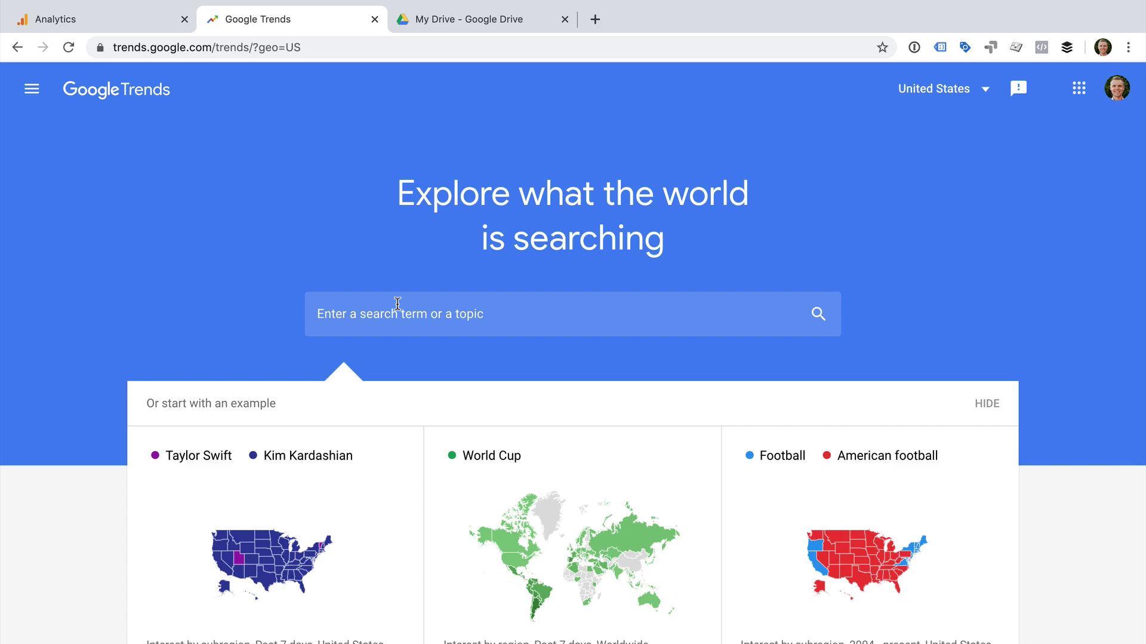
pyautogui.click(397, 304)
pyautogui.write('oo')
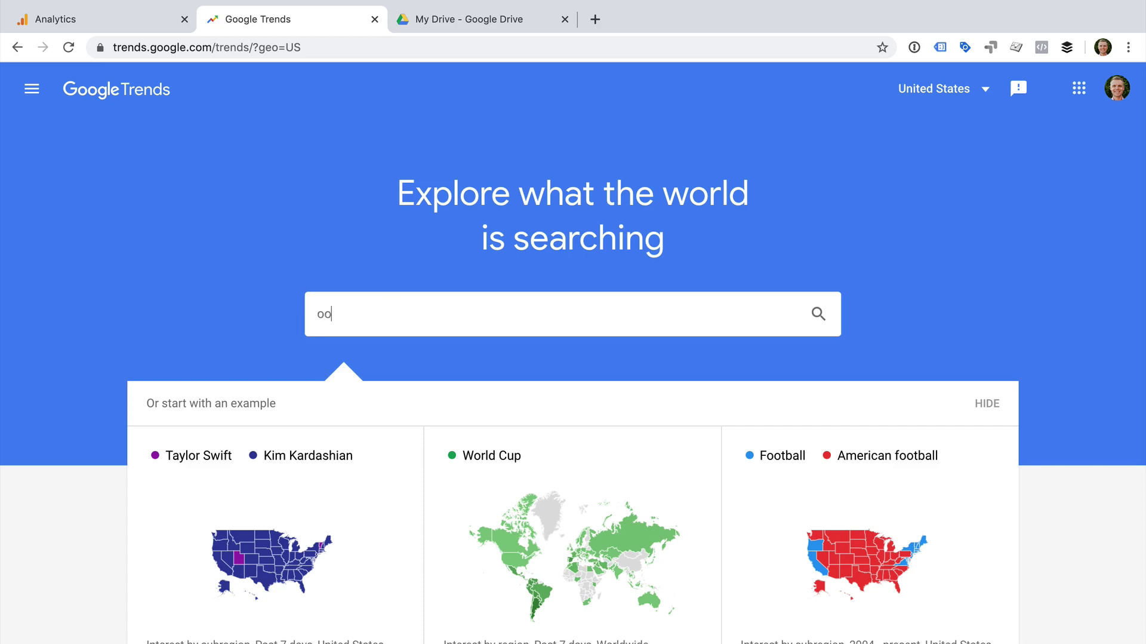
pyautogui.press('BackSpace')
pyautogui.press('BackSpace')
pyautogui.write('google mercha')
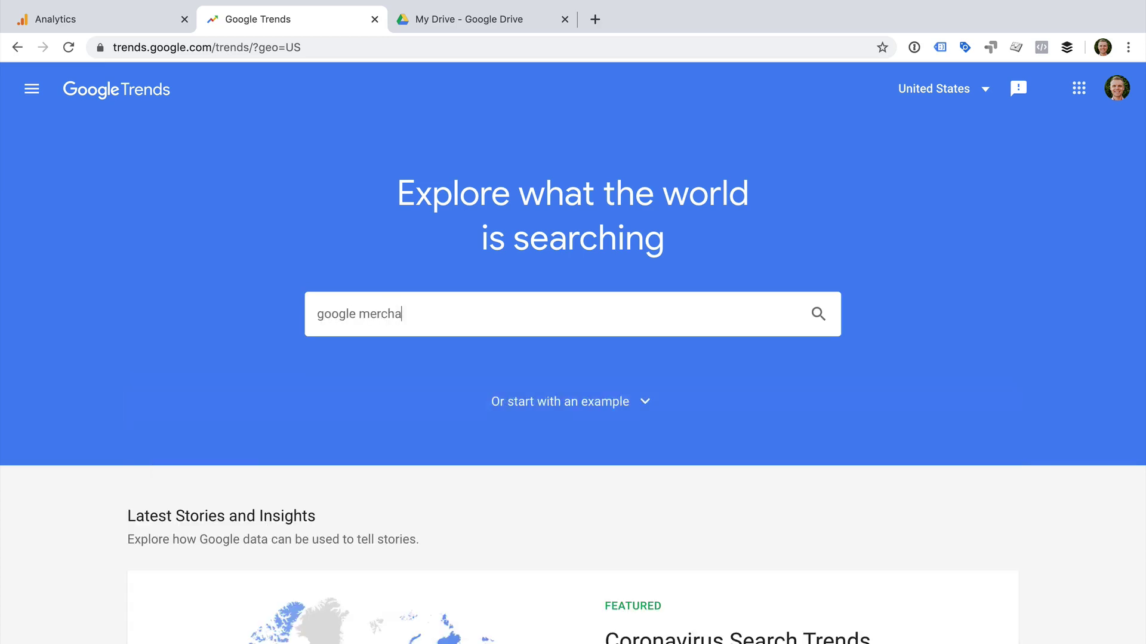
pyautogui.write('ndise')
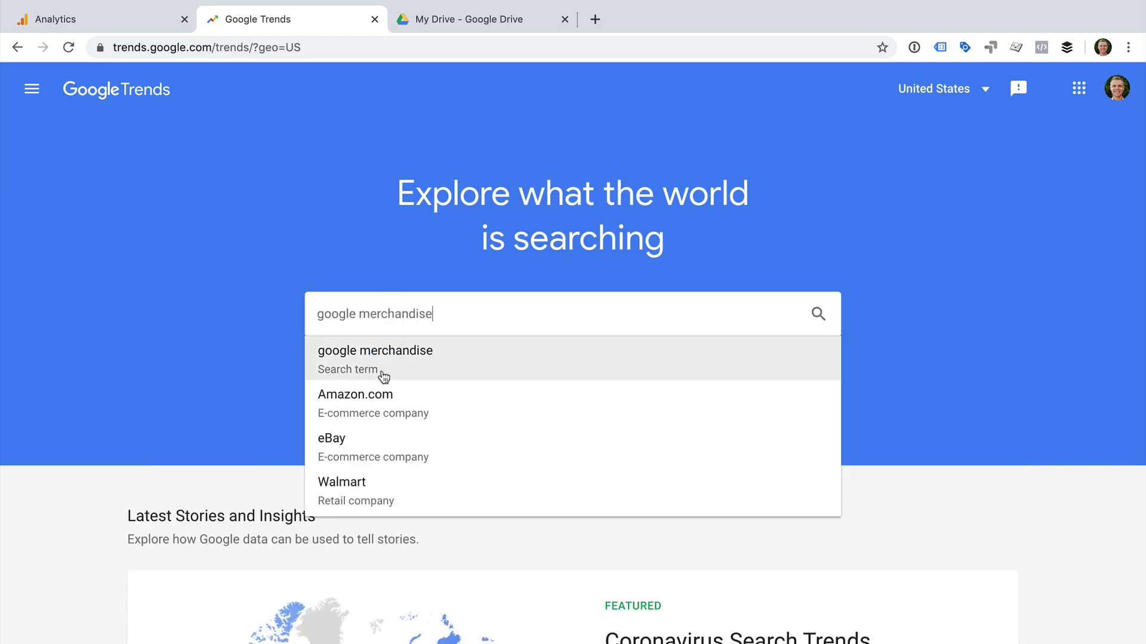
pyautogui.click(391, 375)
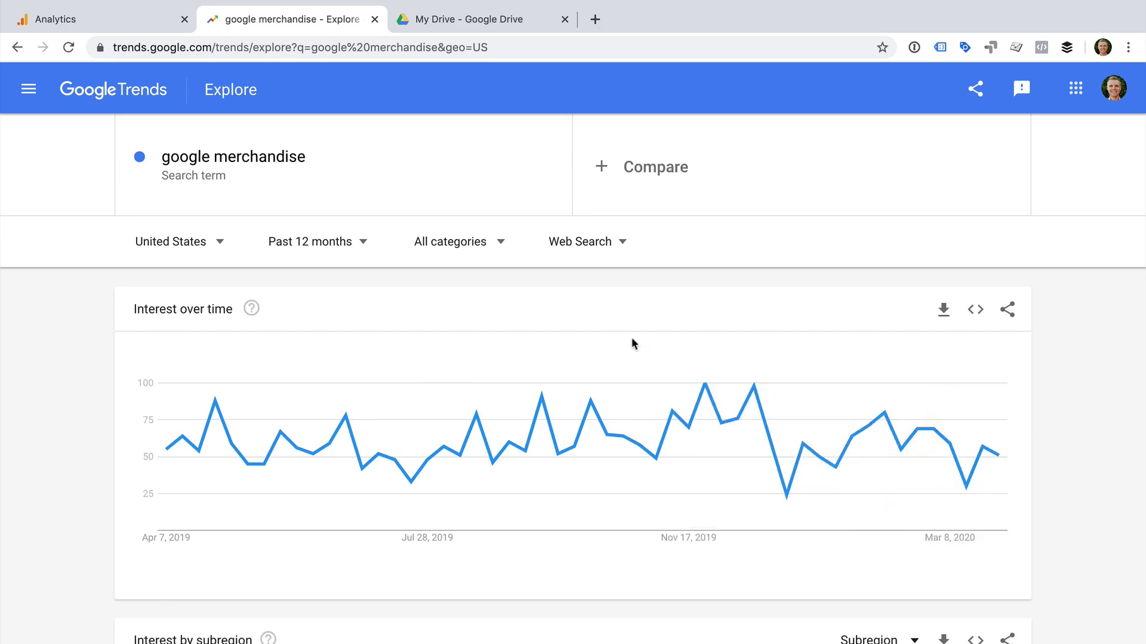
# Set the search term's trend data to Worldwide and the past 90 days.
pyautogui.click(214, 250)
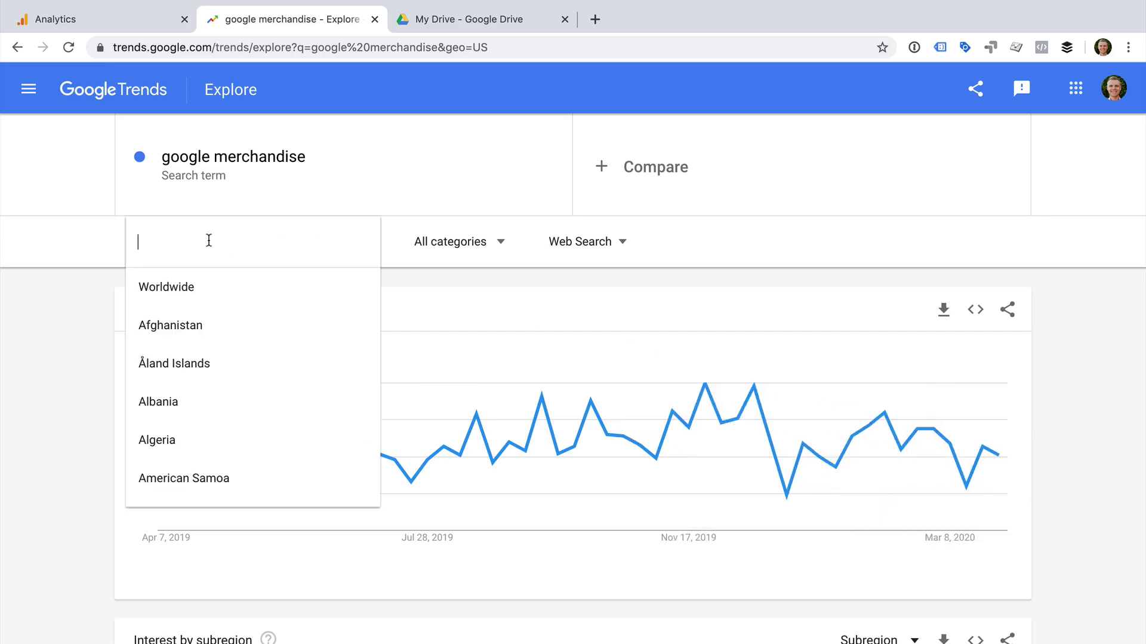
pyautogui.click(183, 293)
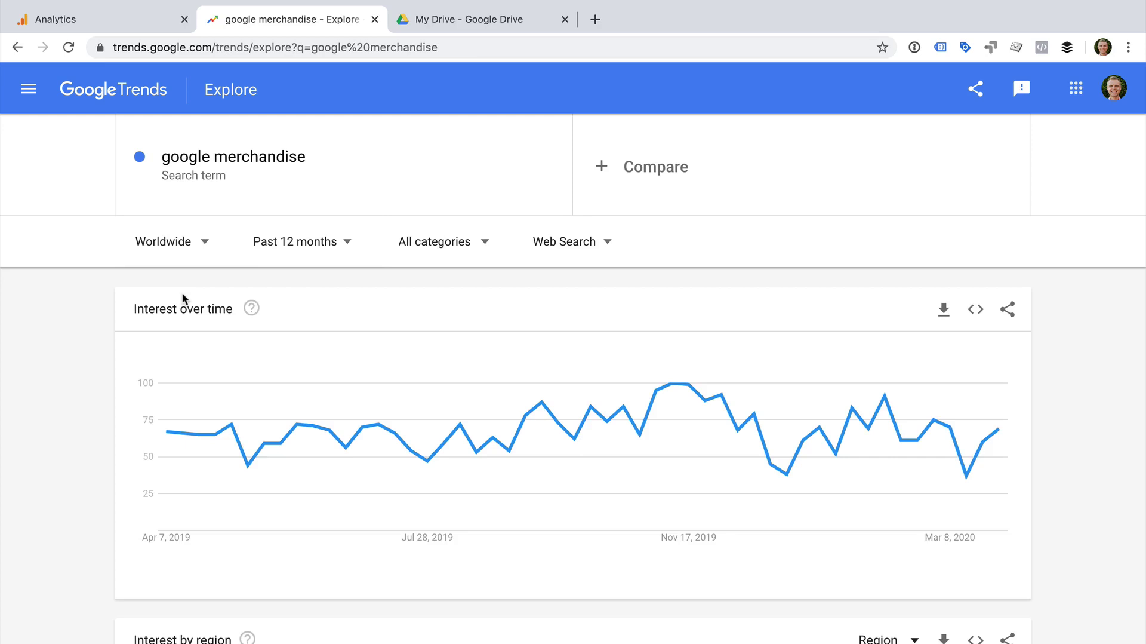
pyautogui.click(316, 252)
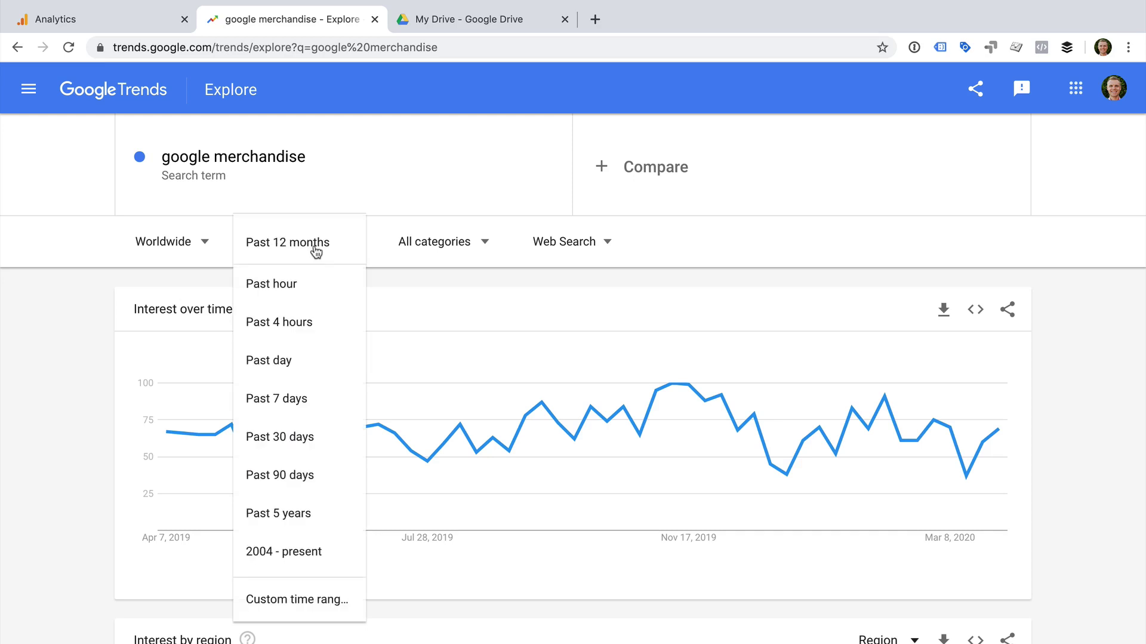
pyautogui.click(332, 476)
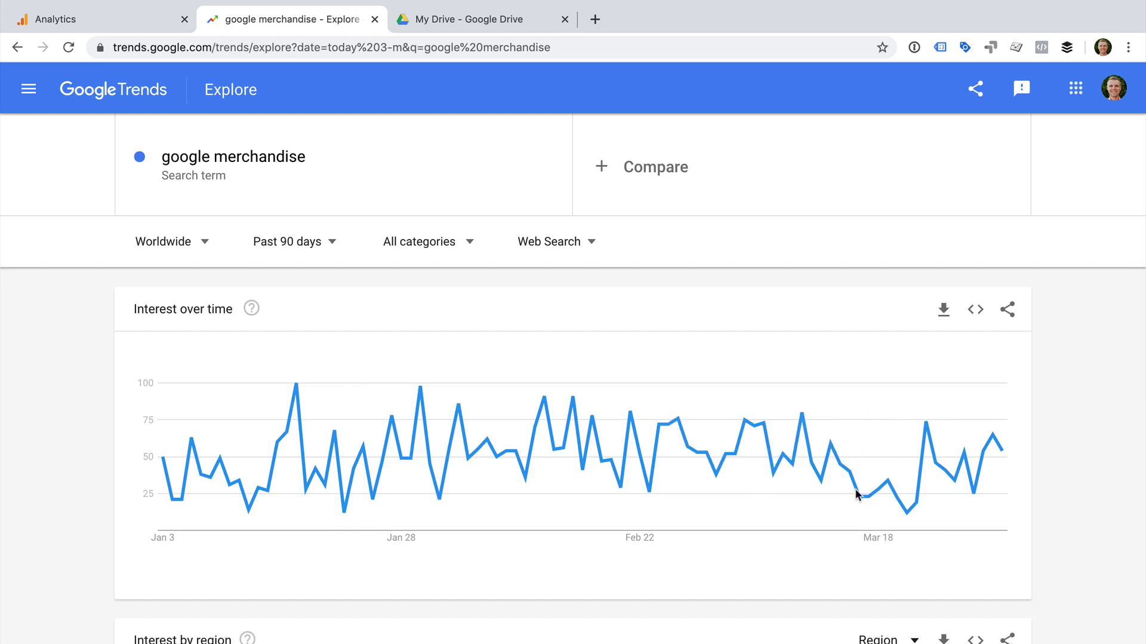
# Download the Interest over time data as CSV and upload multiTimeline (1).csv to My Drive in Google Drive.
pyautogui.click(944, 315)
pyautogui.click(542, 28)
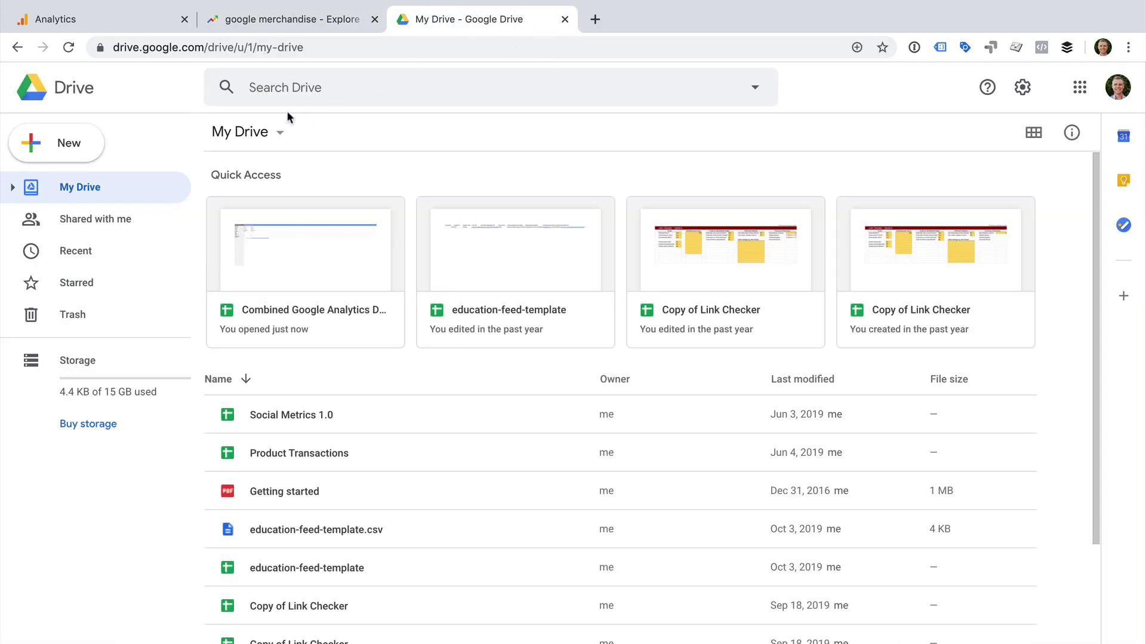
pyautogui.click(66, 144)
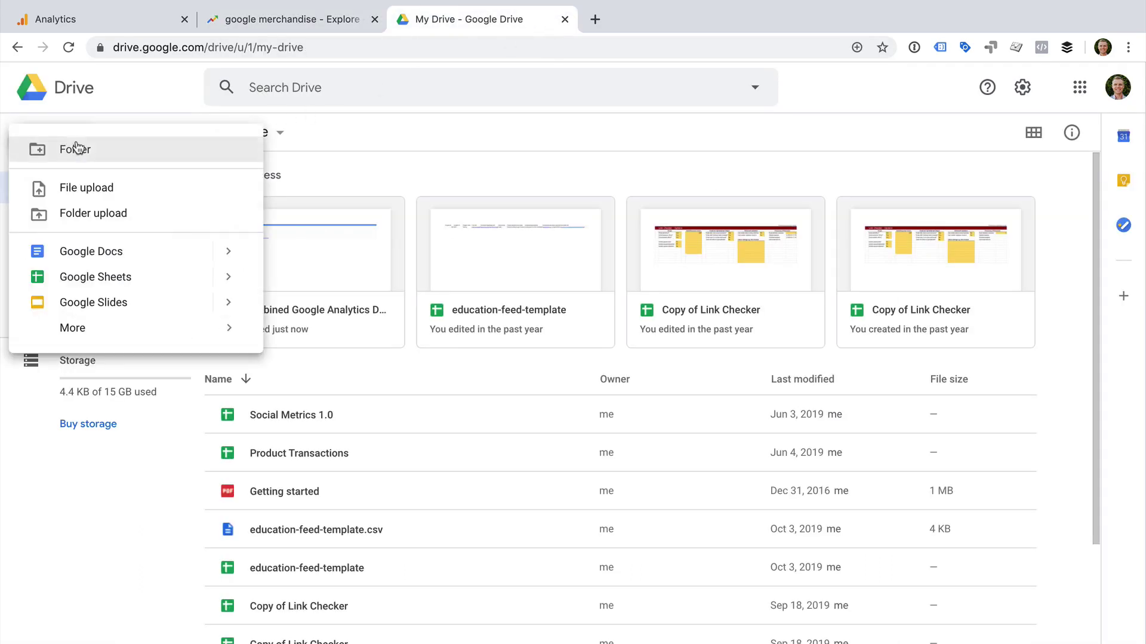
pyautogui.click(142, 194)
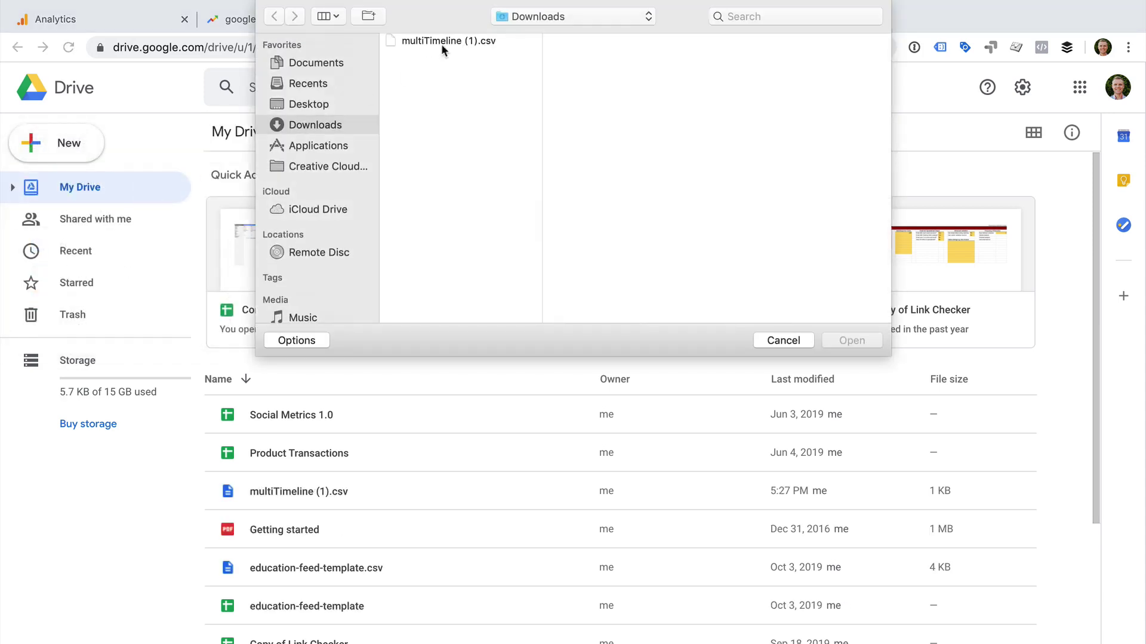
pyautogui.click(449, 41)
pyautogui.click(852, 340)
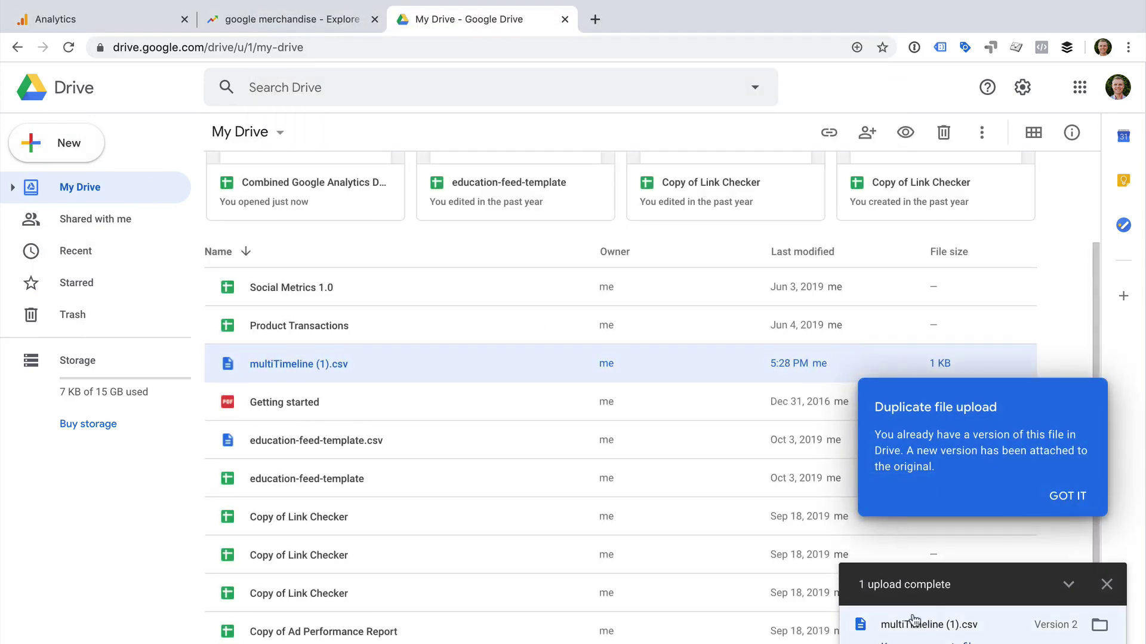
# Open multiTimeline (1).csv from My Drive in Google Sheets and look through the daily search-interest values to the last date.
pyautogui.doubleClick(299, 363)
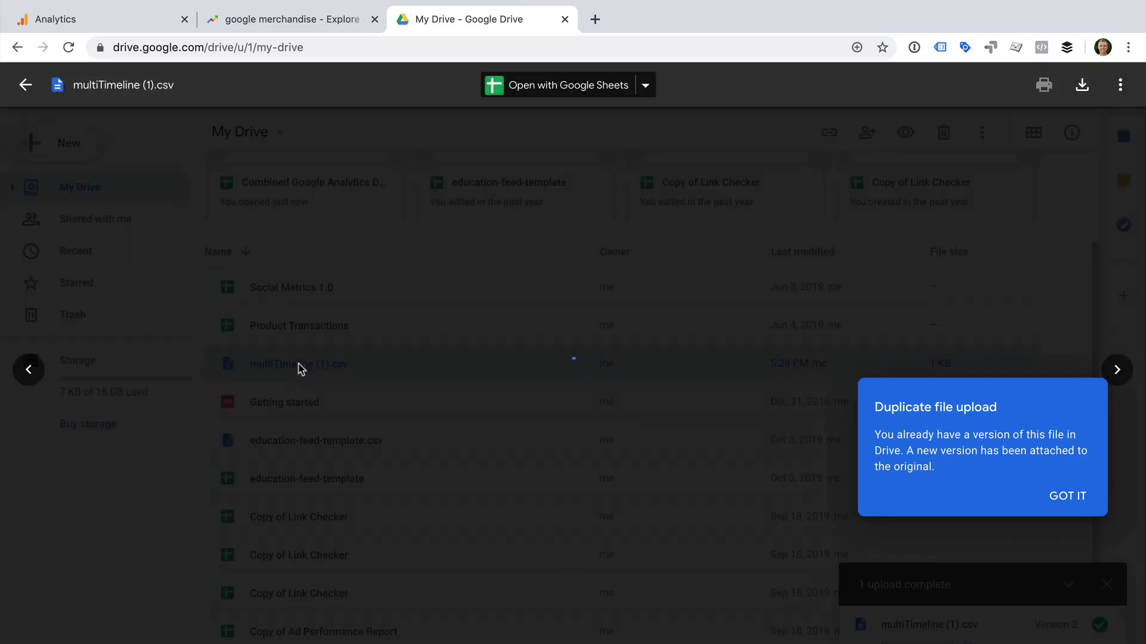
pyautogui.click(558, 89)
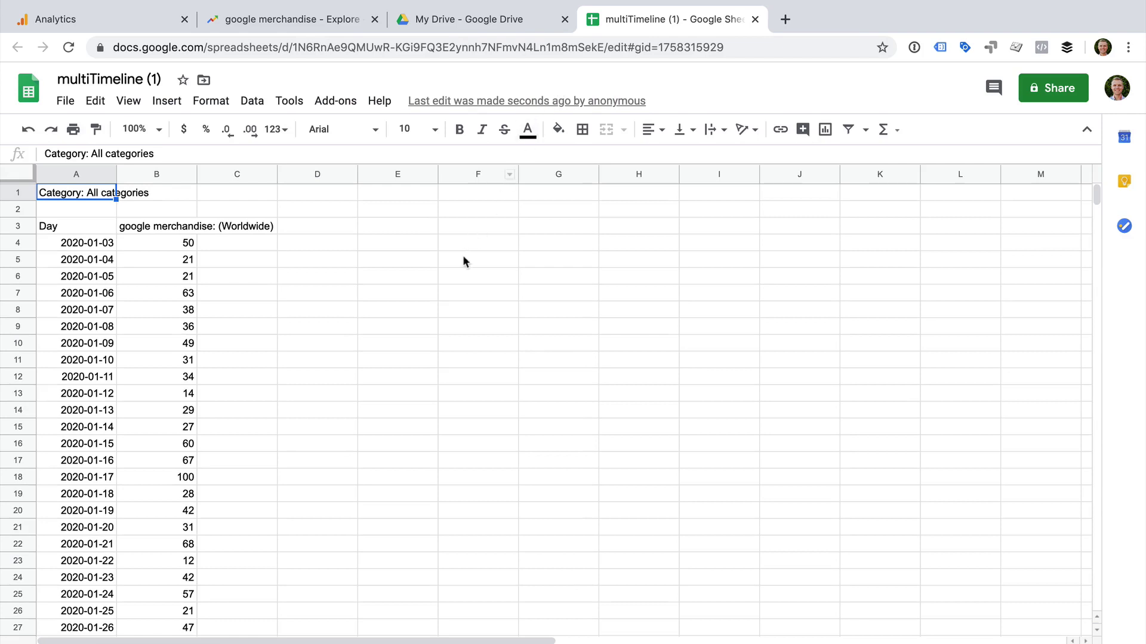
pyautogui.scroll(-5, 460, 262)
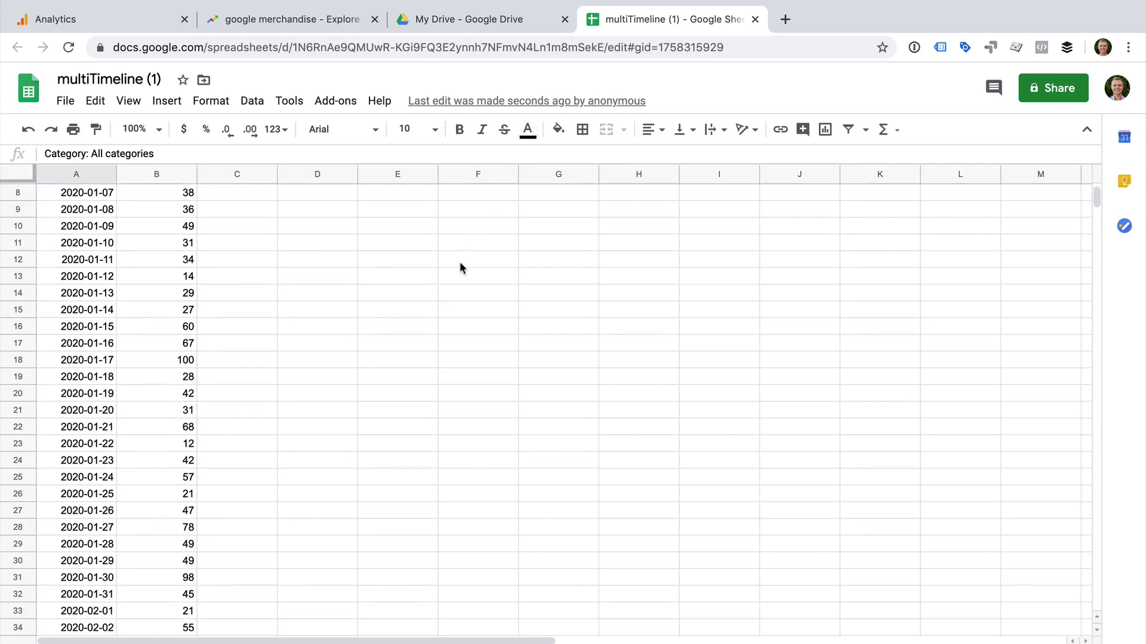
pyautogui.scroll(-5, 460, 266)
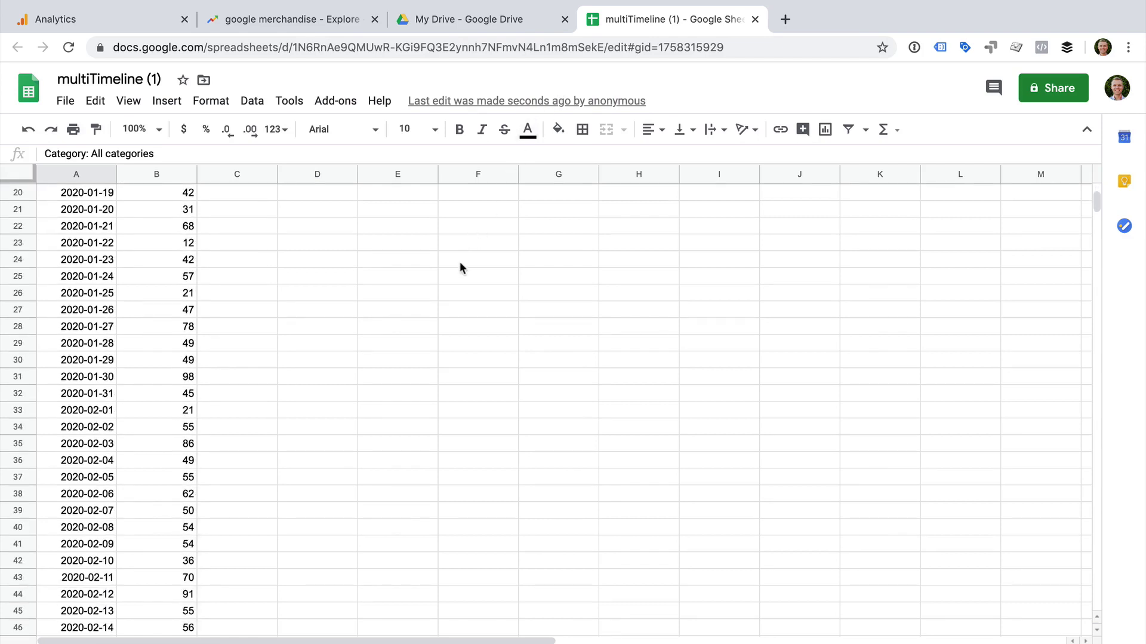
pyautogui.scroll(-12, 460, 266)
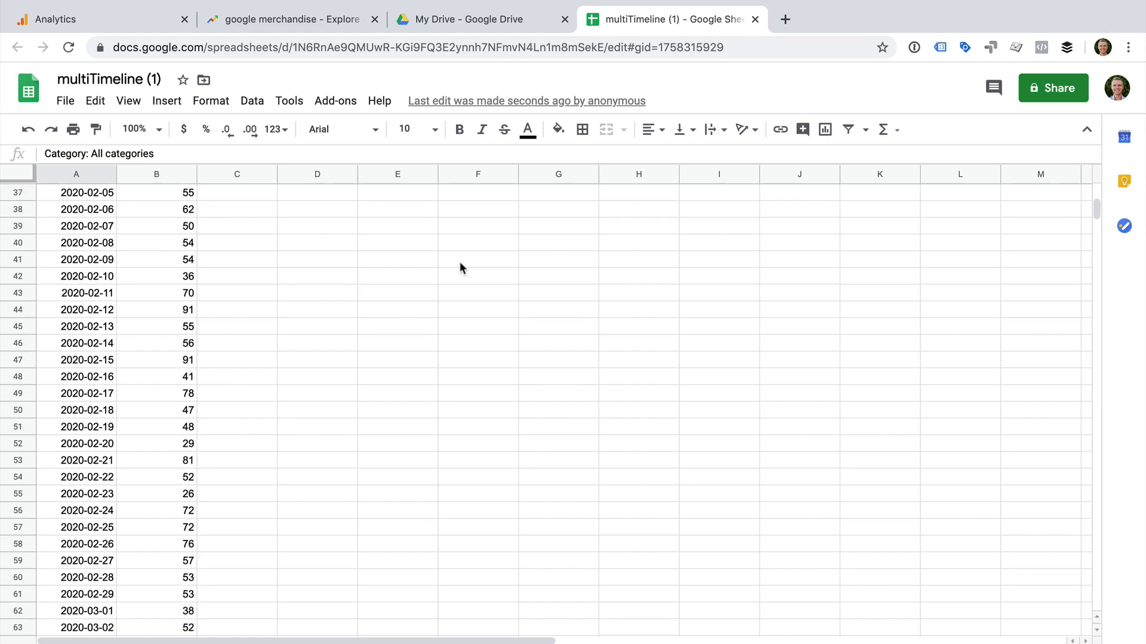
pyautogui.scroll(-4, 459, 266)
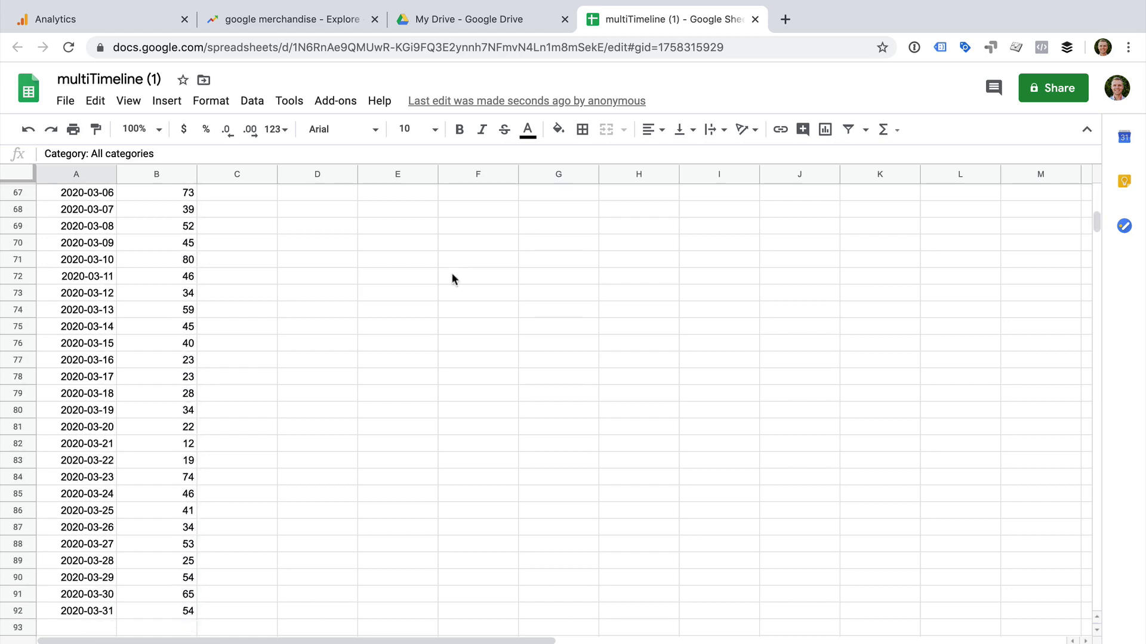
# Enter =SUM(B74:B89) in cell D89 to total the search interest for 13 to 28 March 2020.
pyautogui.doubleClick(297, 559)
pyautogui.write('=')
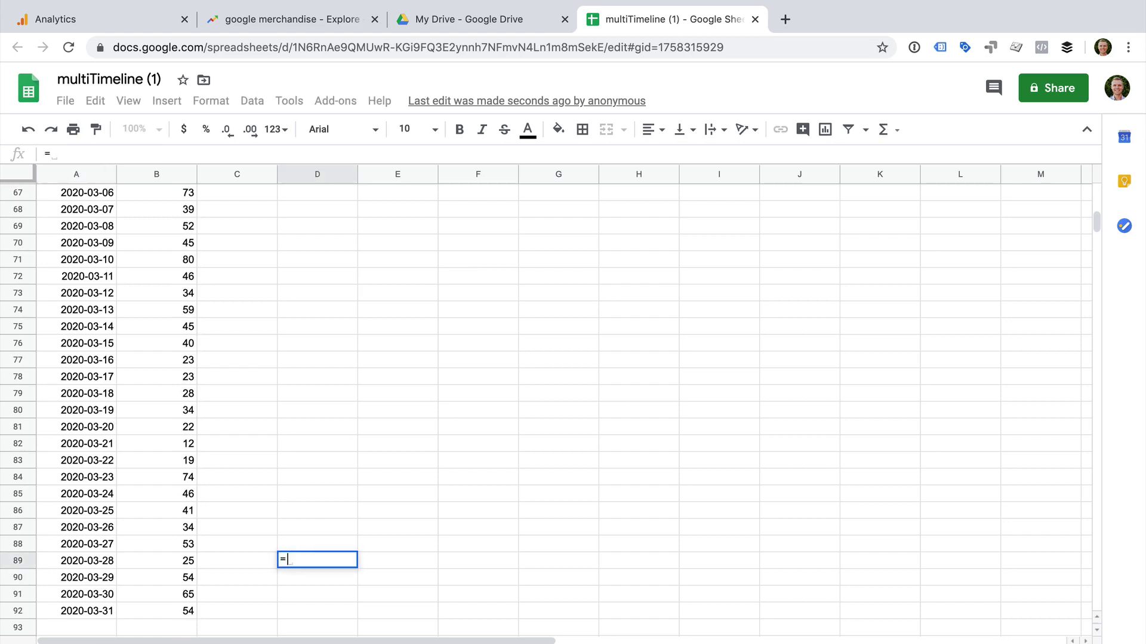
pyautogui.write('SUM(')
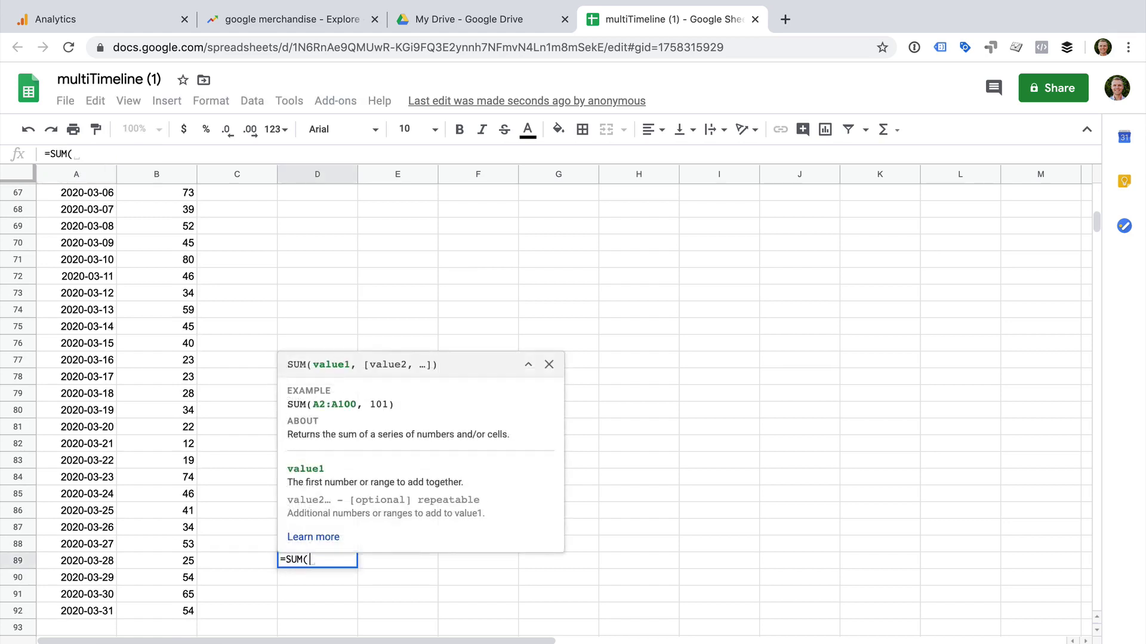
pyautogui.write('B')
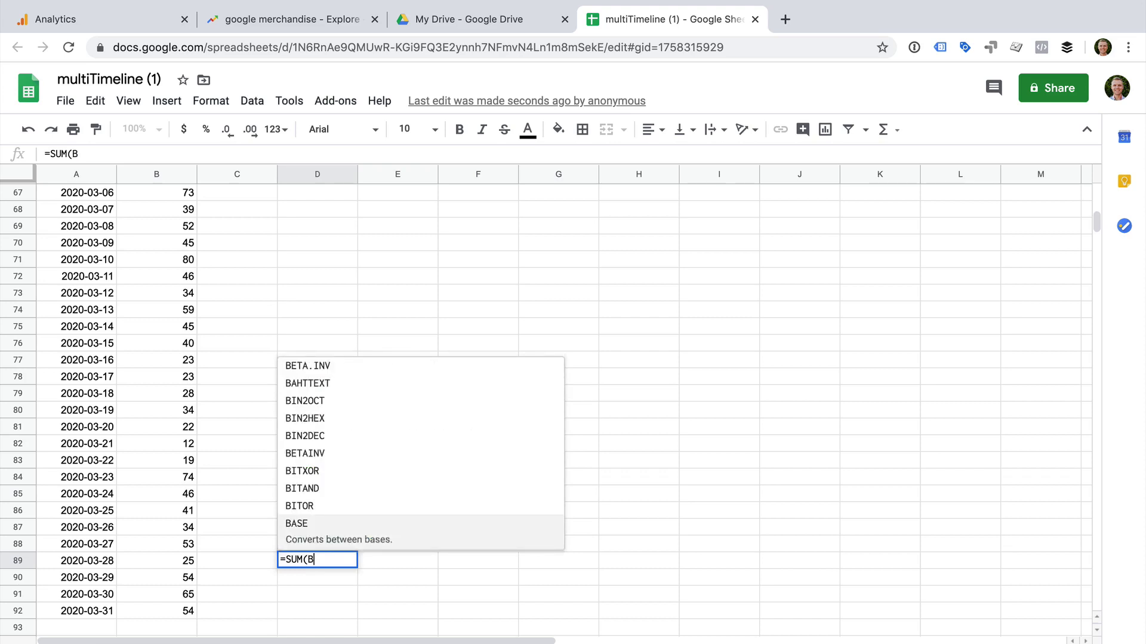
pyautogui.write('74:B')
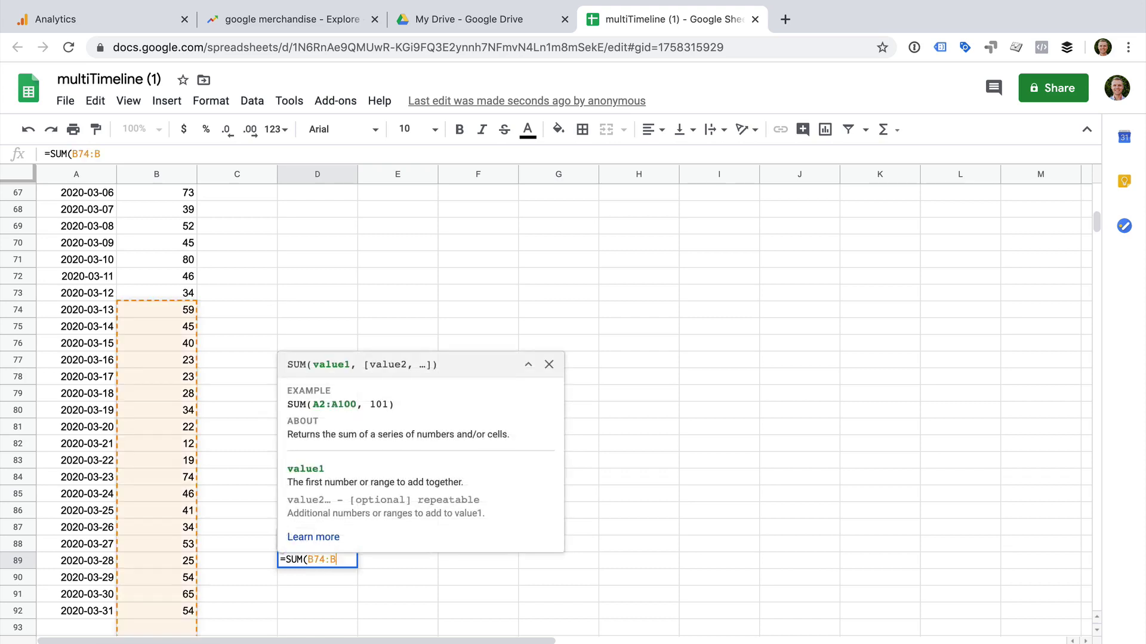
pyautogui.write('89)')
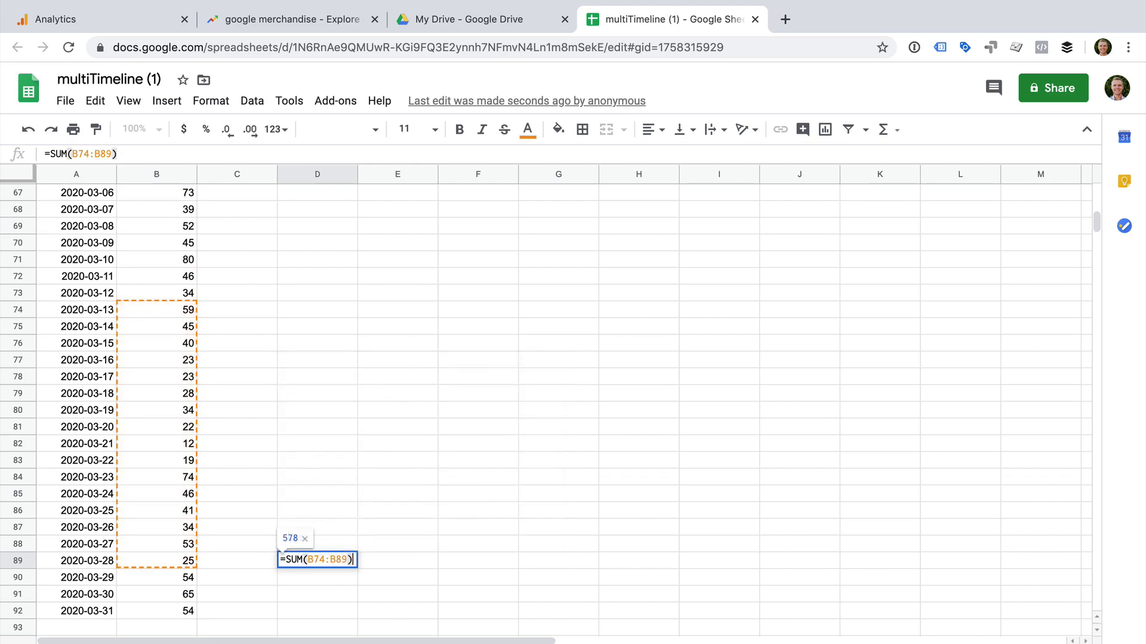
pyautogui.press('Return')
# Enter =SUM(B58:73) in cell E89 to total the search interest for the preceding period.
pyautogui.click(394, 561)
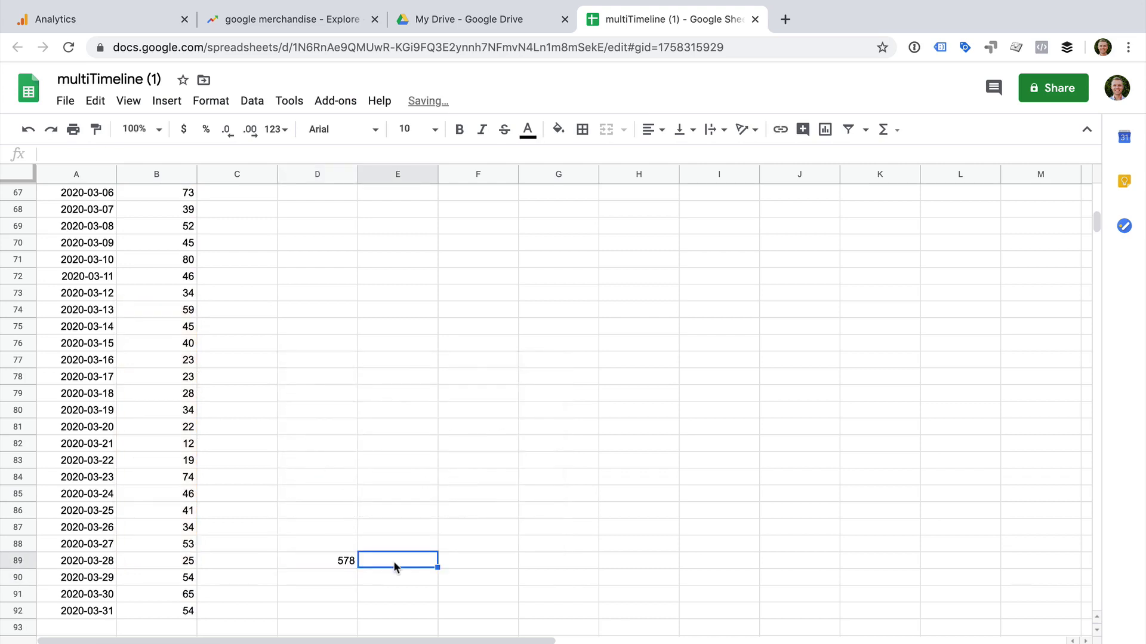
pyautogui.write('=SUM(')
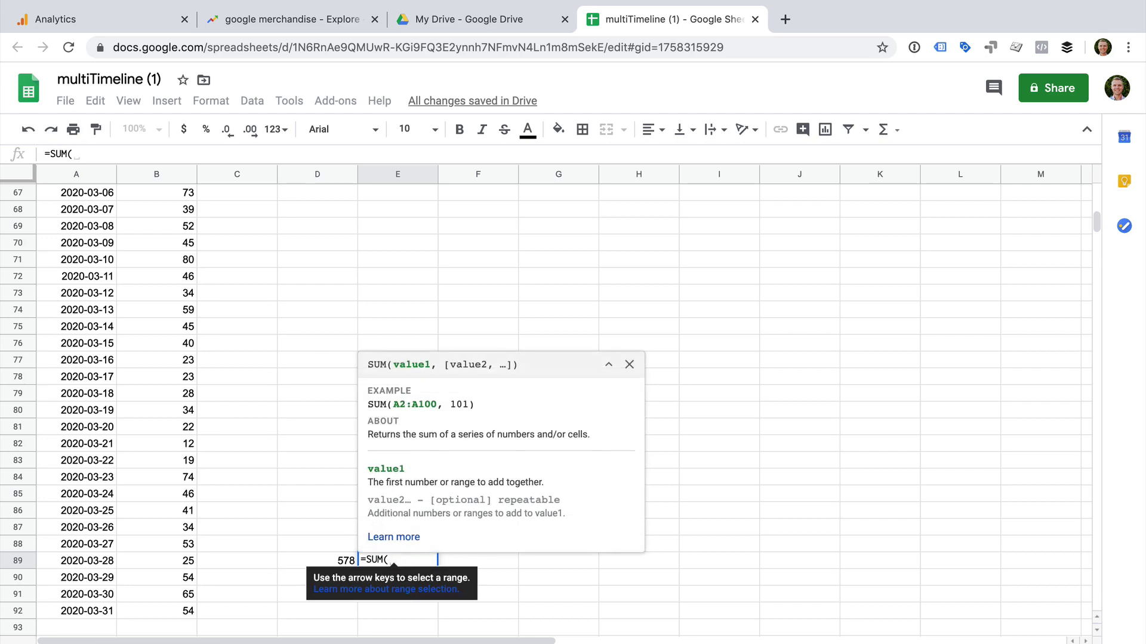
pyautogui.write('B58')
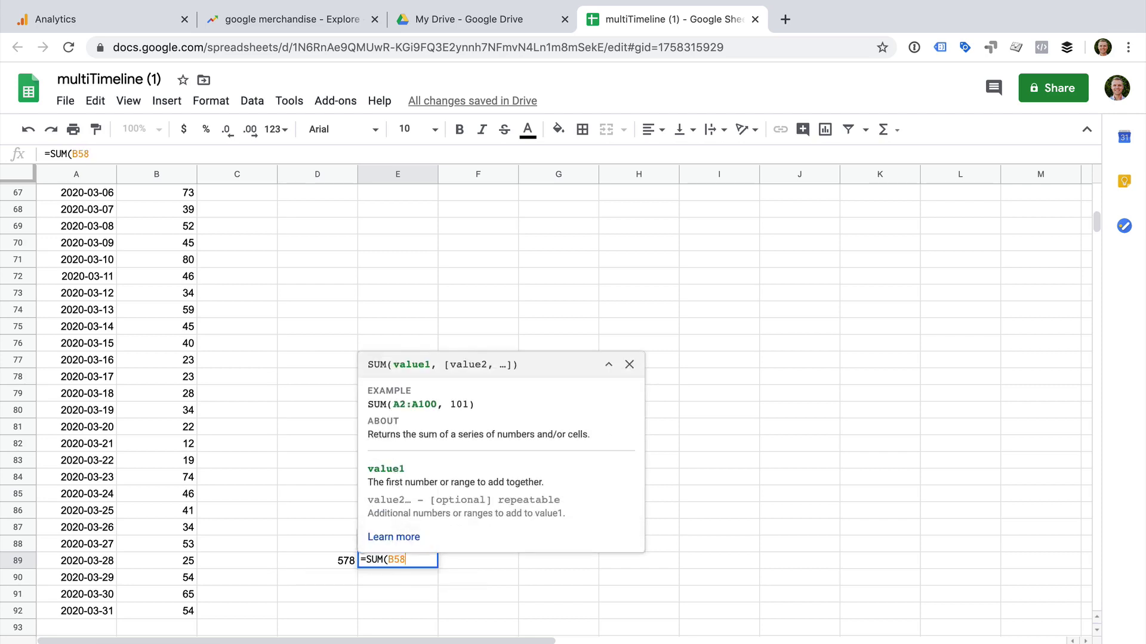
pyautogui.write(':73')
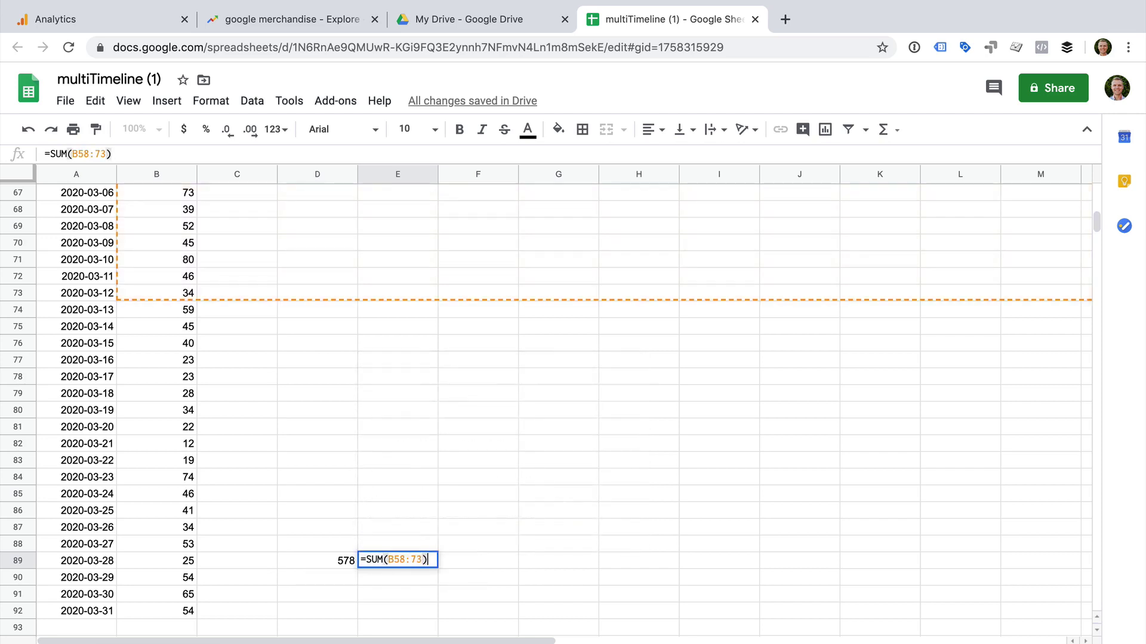
pyautogui.press('Return')
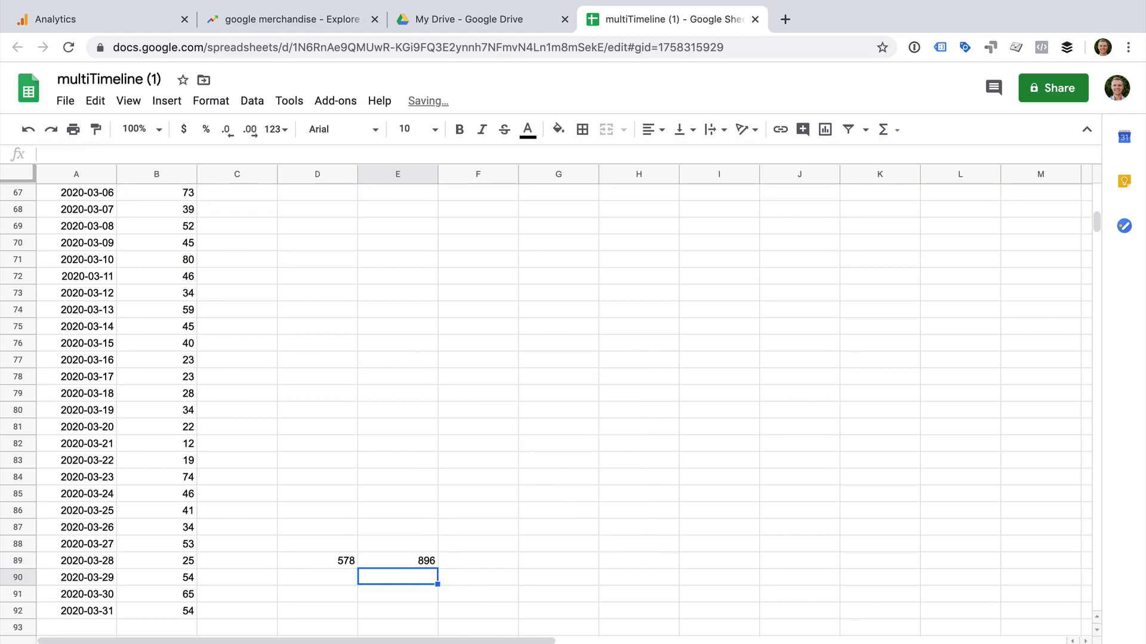
# Calculate the percentage decrease between the two period totals in cell F89 with =SUM((E89-D89)/E89*100), and check the formulas in F89 and E89.
pyautogui.click(465, 562)
pyautogui.doubleClick(466, 558)
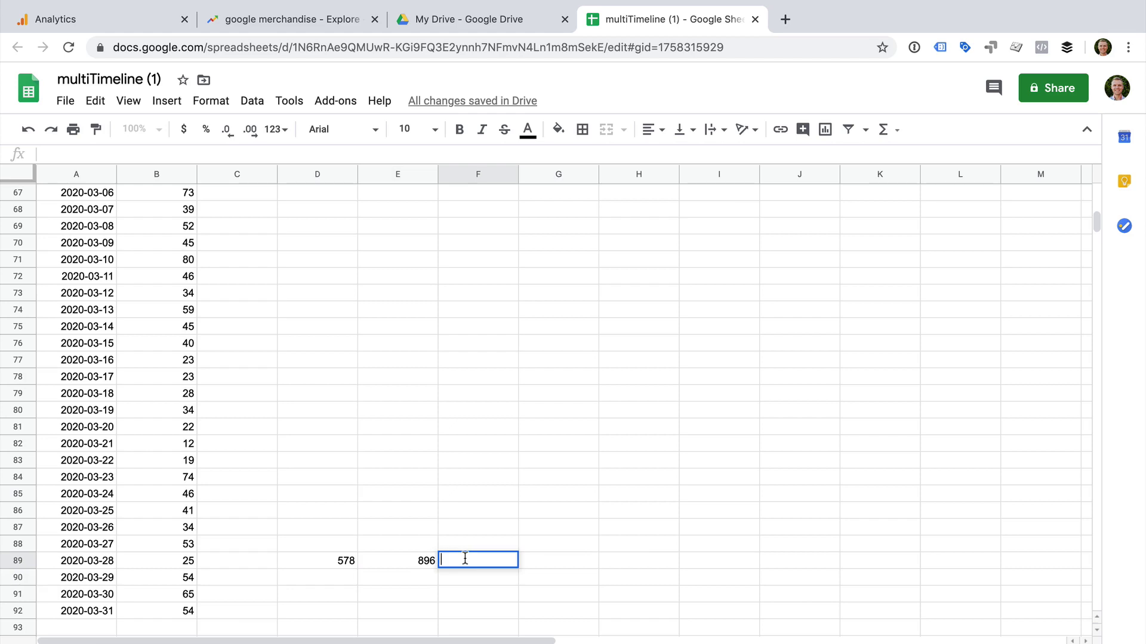
pyautogui.write('=SUM(')
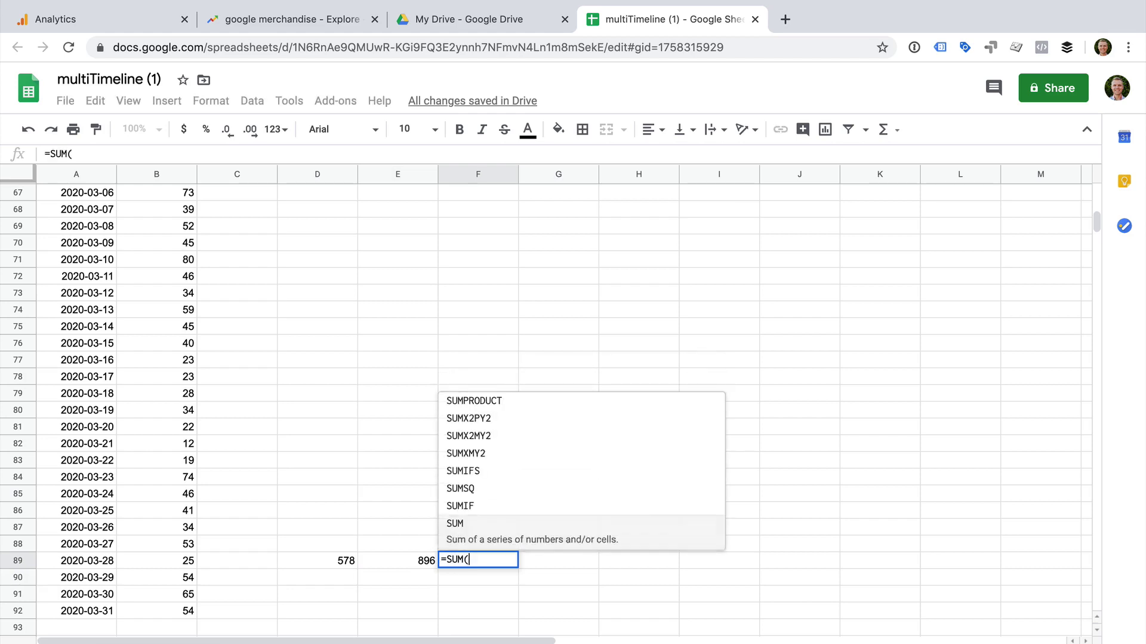
pyautogui.write('(')
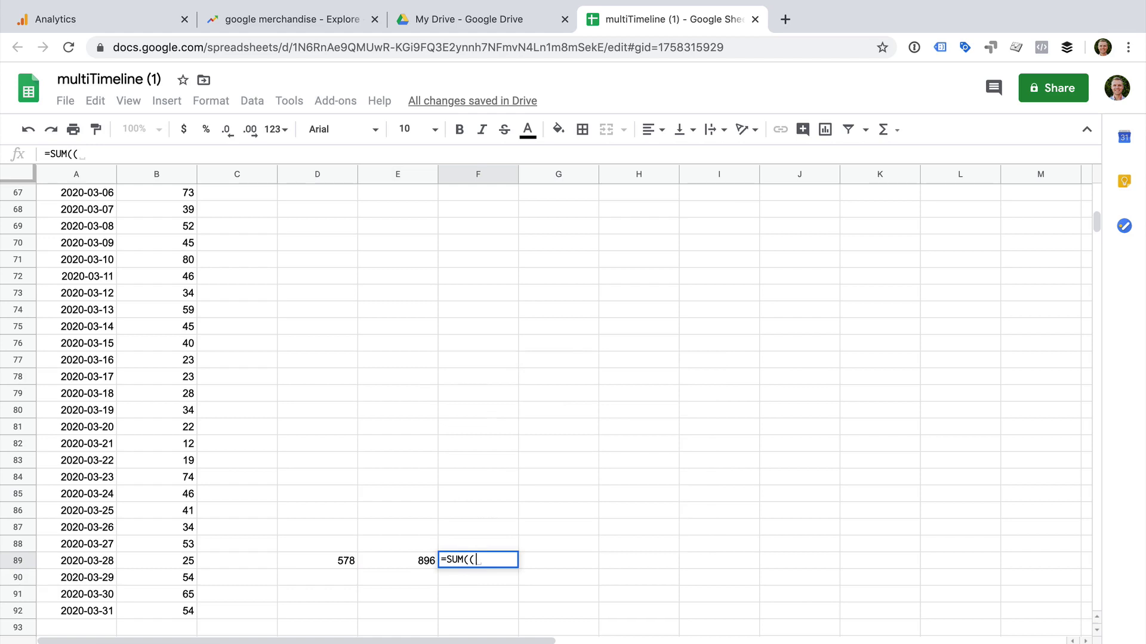
pyautogui.write('E89-')
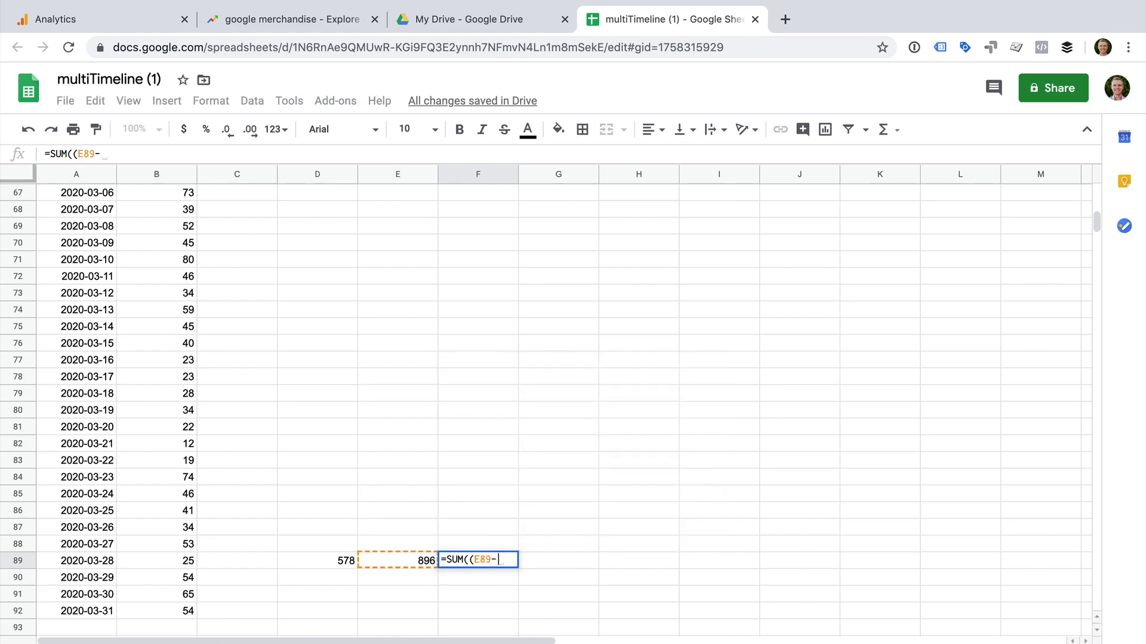
pyautogui.write('D89')
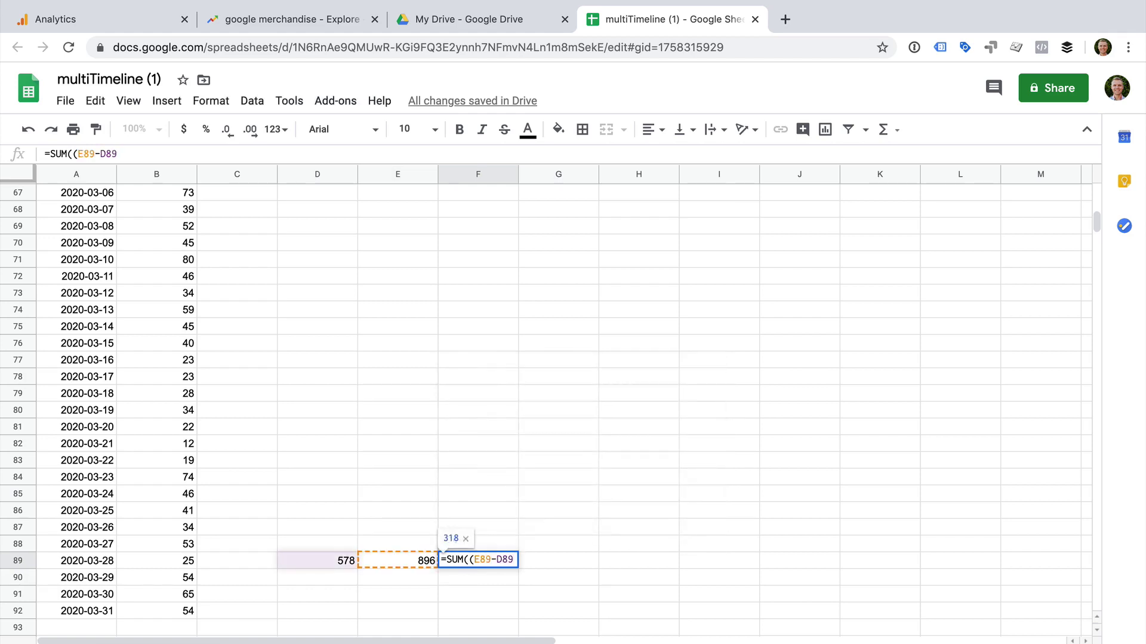
pyautogui.write(')/E')
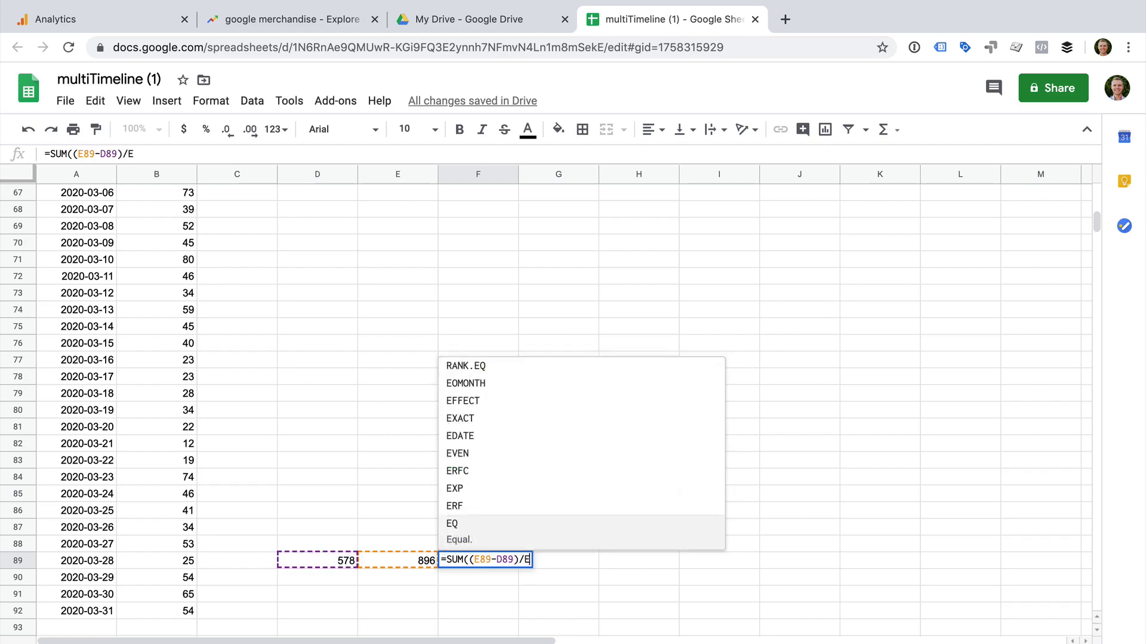
pyautogui.write('89')
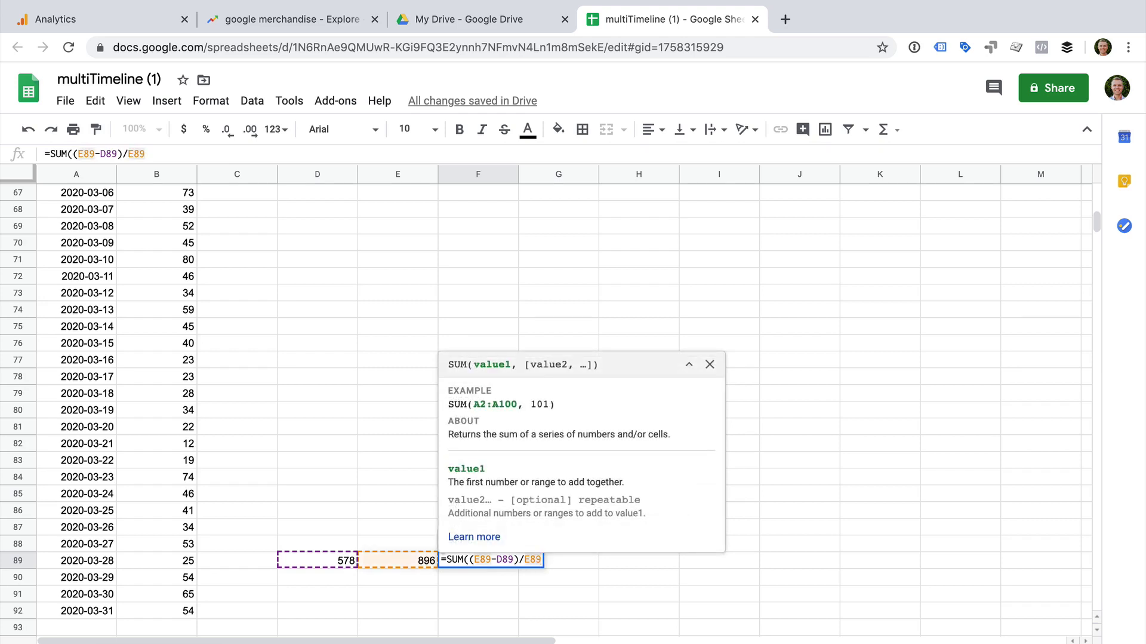
pyautogui.write('*100)')
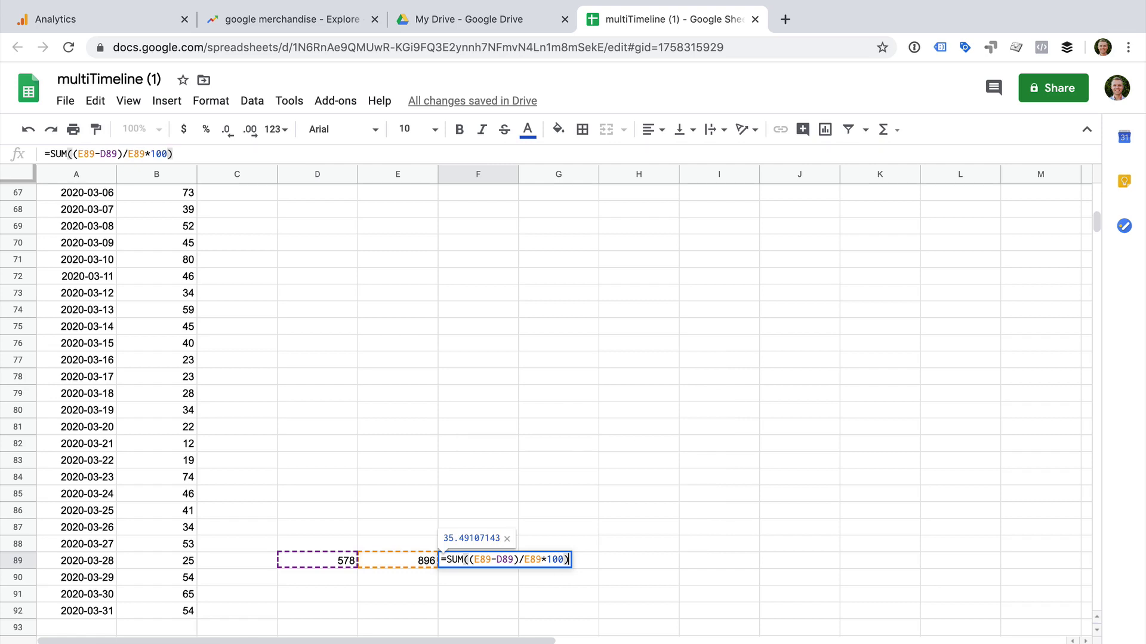
pyautogui.press('Return')
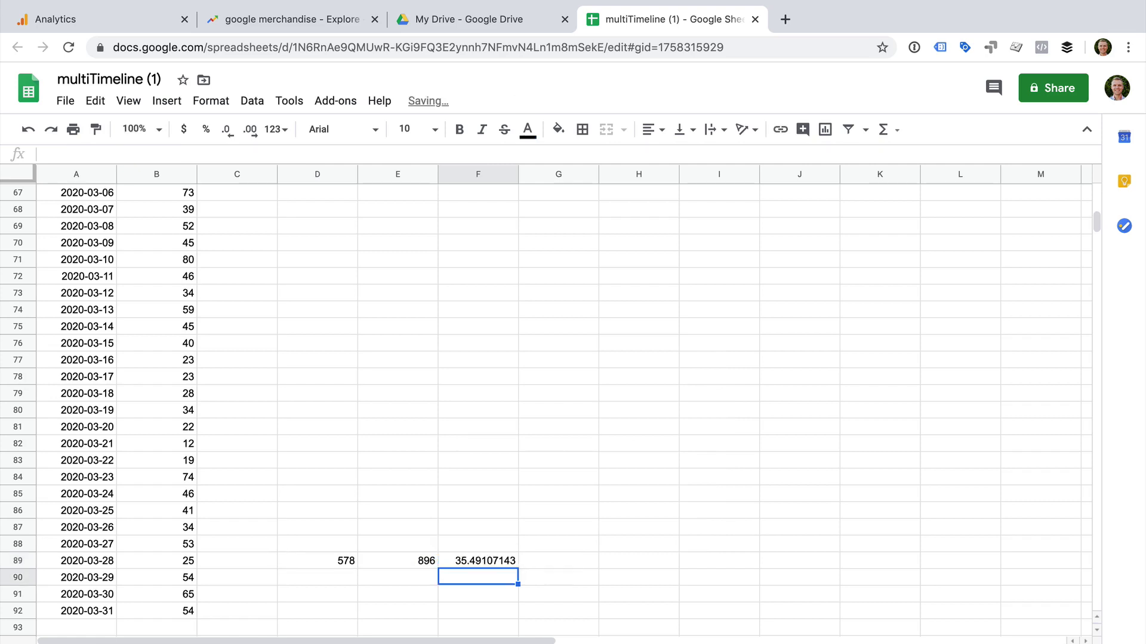
pyautogui.click(488, 561)
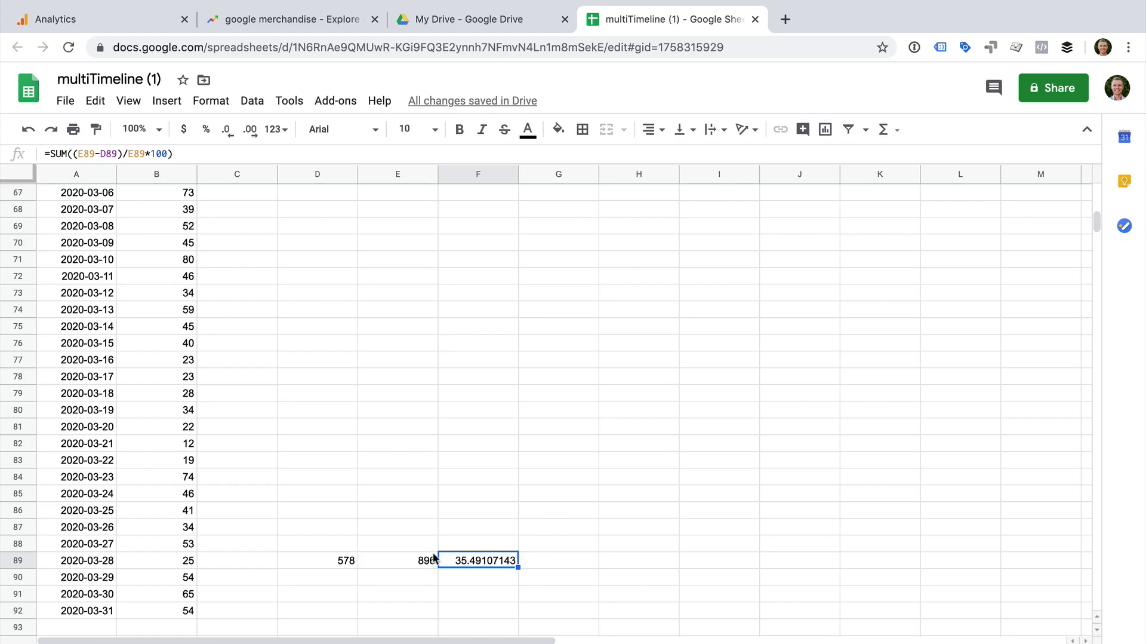
pyautogui.click(369, 557)
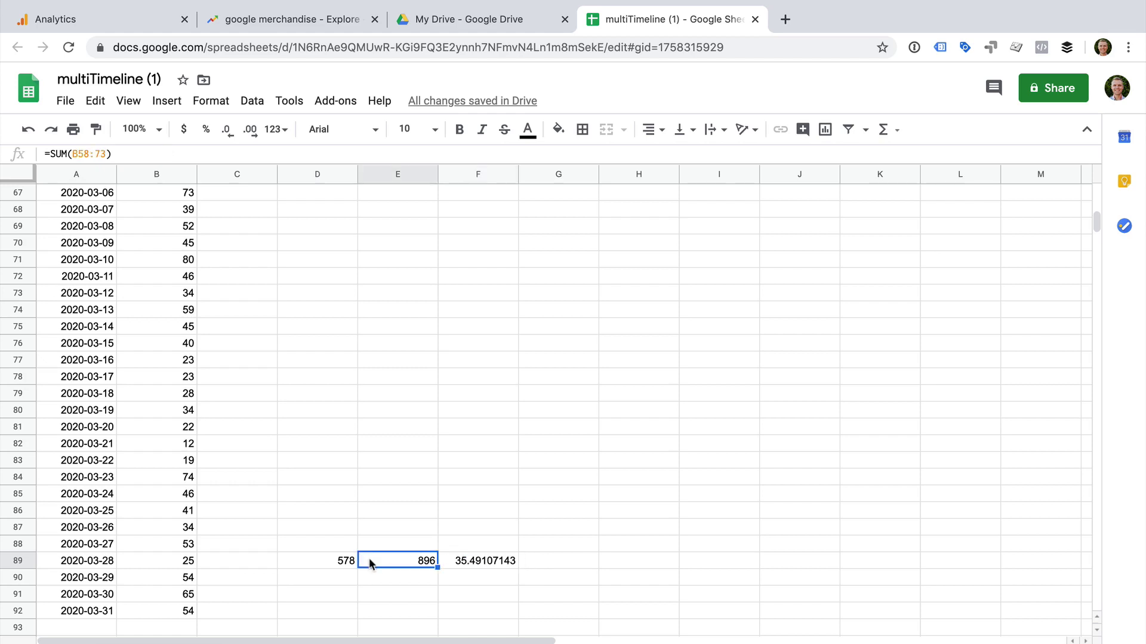
# Insert the line chart suggested by Explore for the search-interest values in B63:B89, placing it above the totals in row 89.
pyautogui.scroll(3, 369, 560)
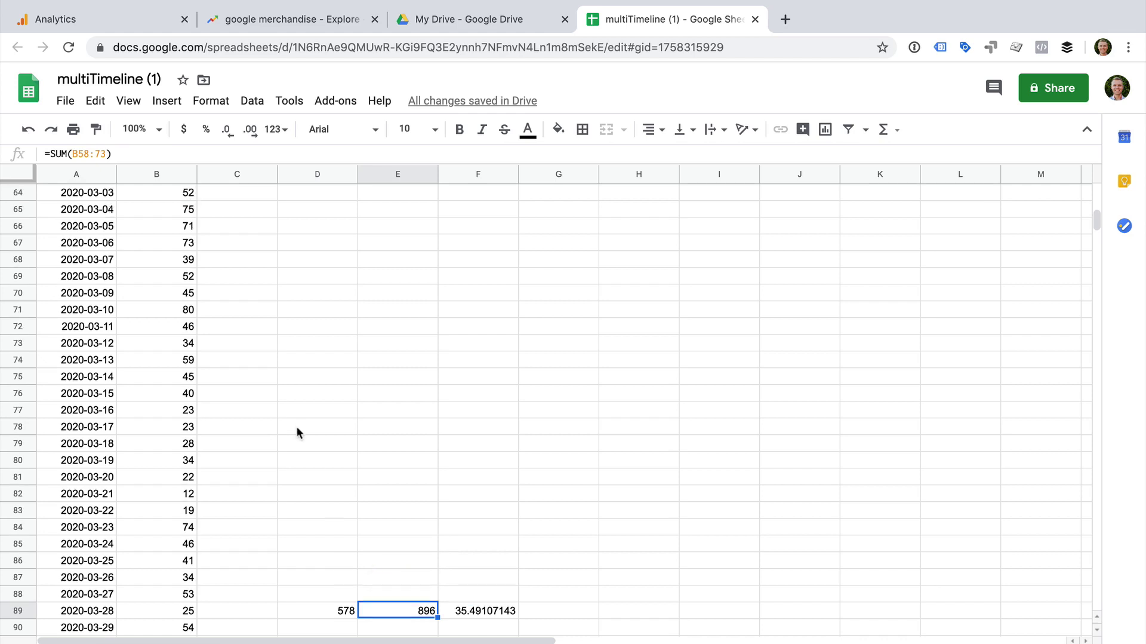
pyautogui.scroll(1, 269, 383)
pyautogui.click(159, 197)
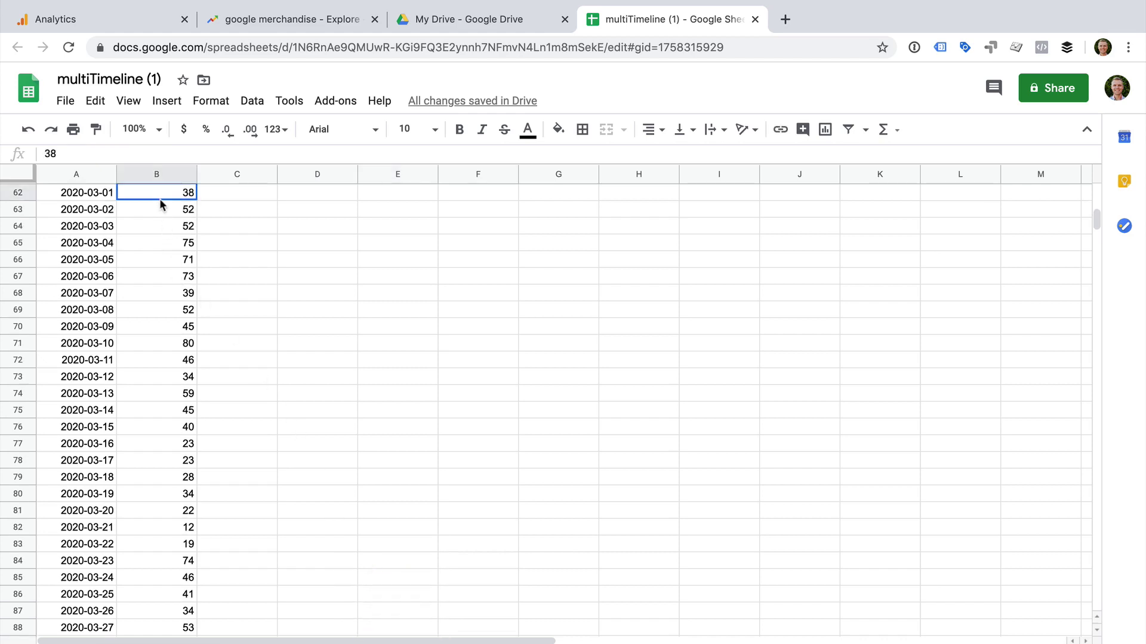
pyautogui.click(159, 209)
pyautogui.scroll(-3, 173, 274)
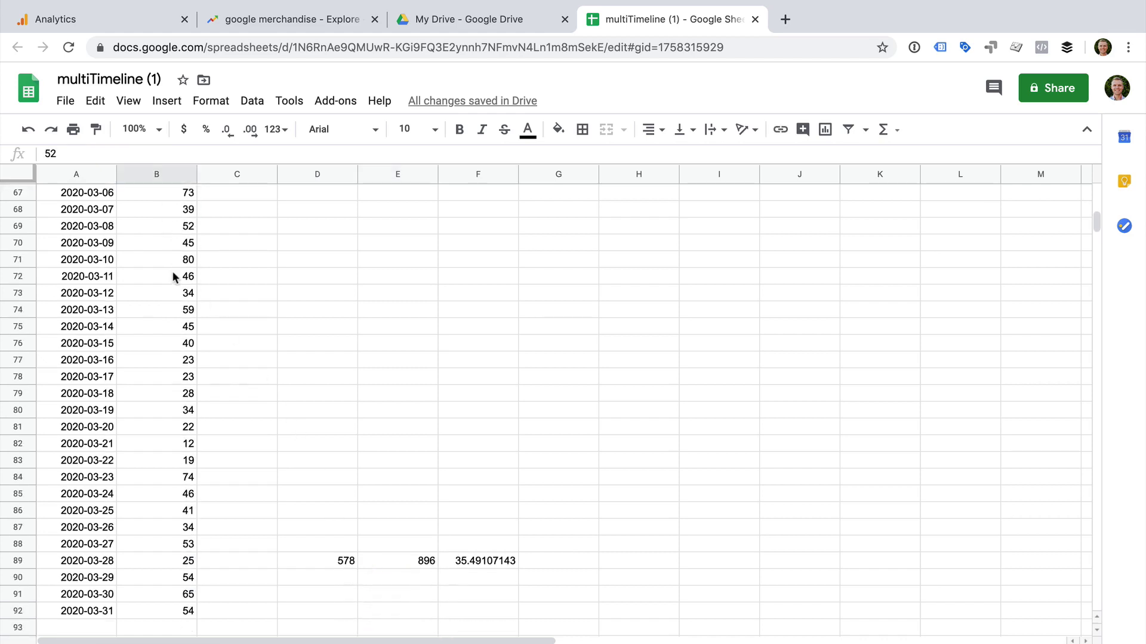
pyautogui.keyDown('shift'); pyautogui.click(171, 556); pyautogui.keyUp('shift')
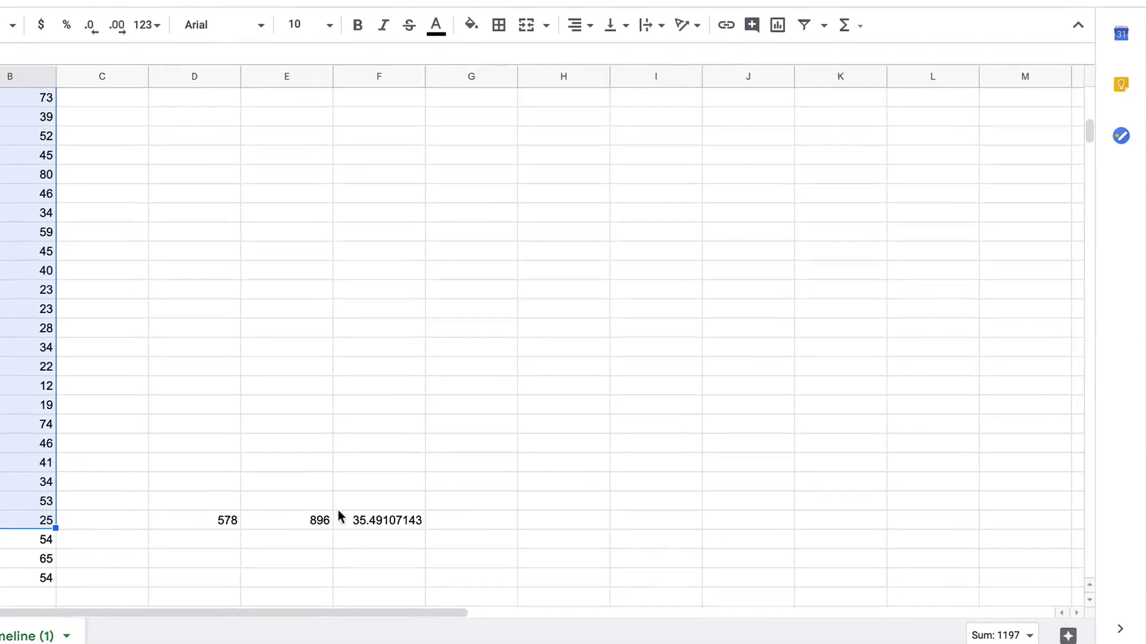
pyautogui.click(1075, 641)
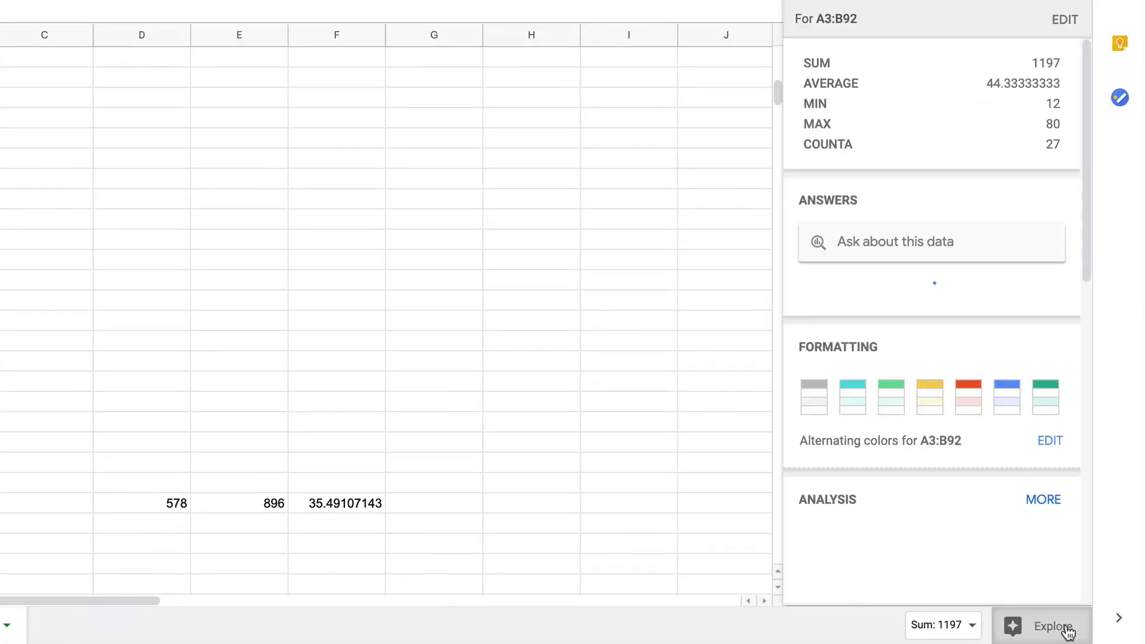
pyautogui.scroll(-4, 1015, 400)
pyautogui.scroll(-3, 1009, 397)
pyautogui.moveTo(901, 305); pyautogui.dragTo(279, 150)
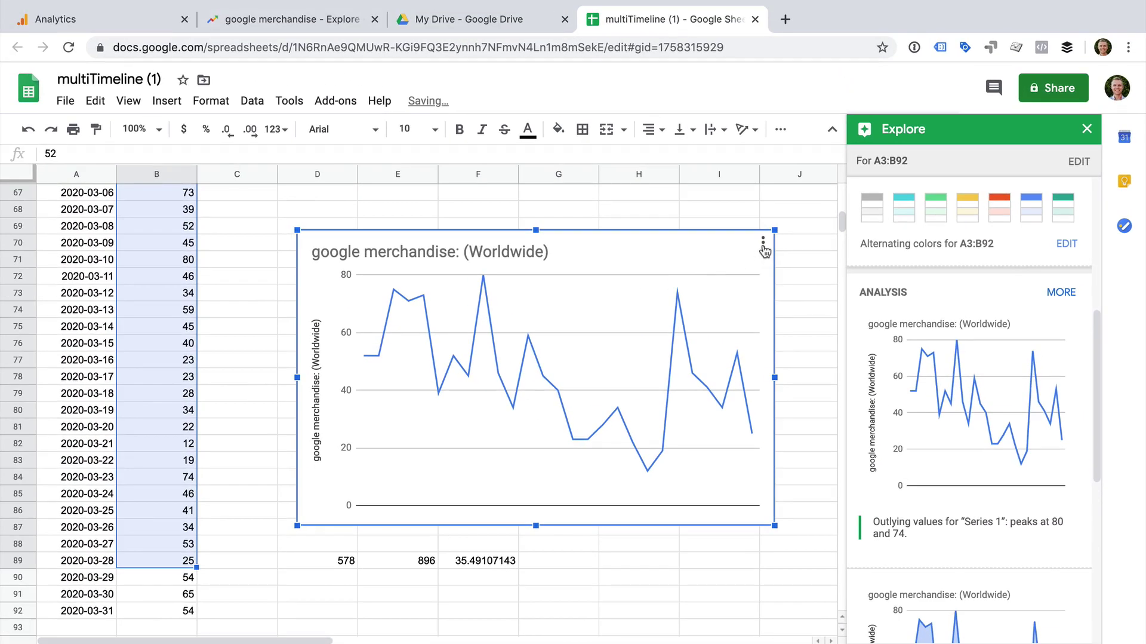
# Change the google merchandise chart from a straight line to a smooth line chart.
pyautogui.click(763, 246)
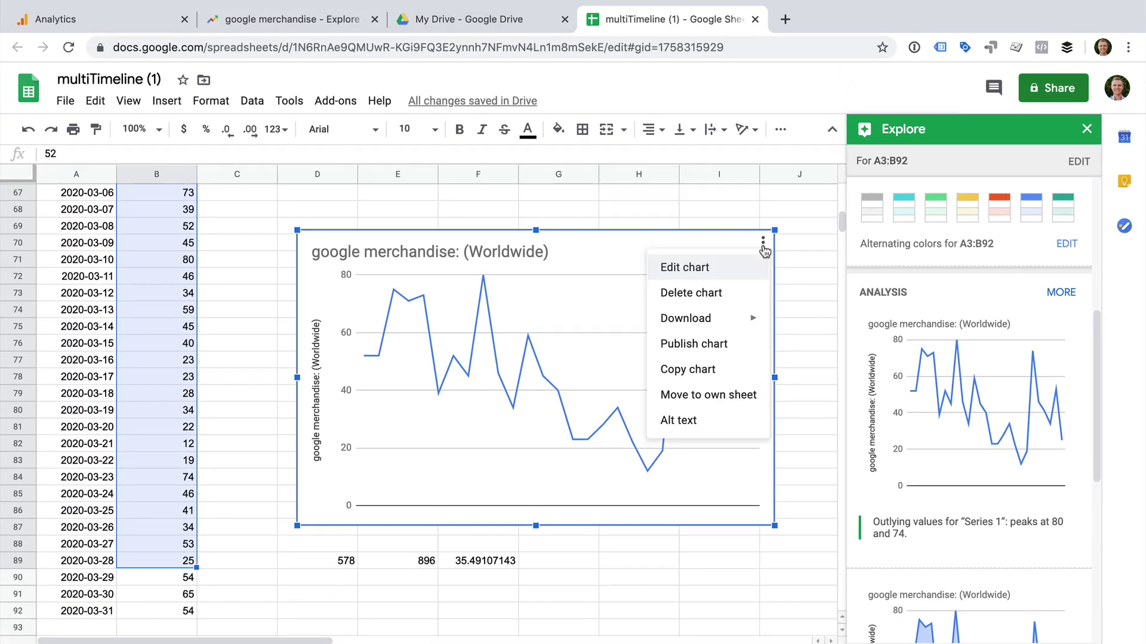
pyautogui.click(720, 269)
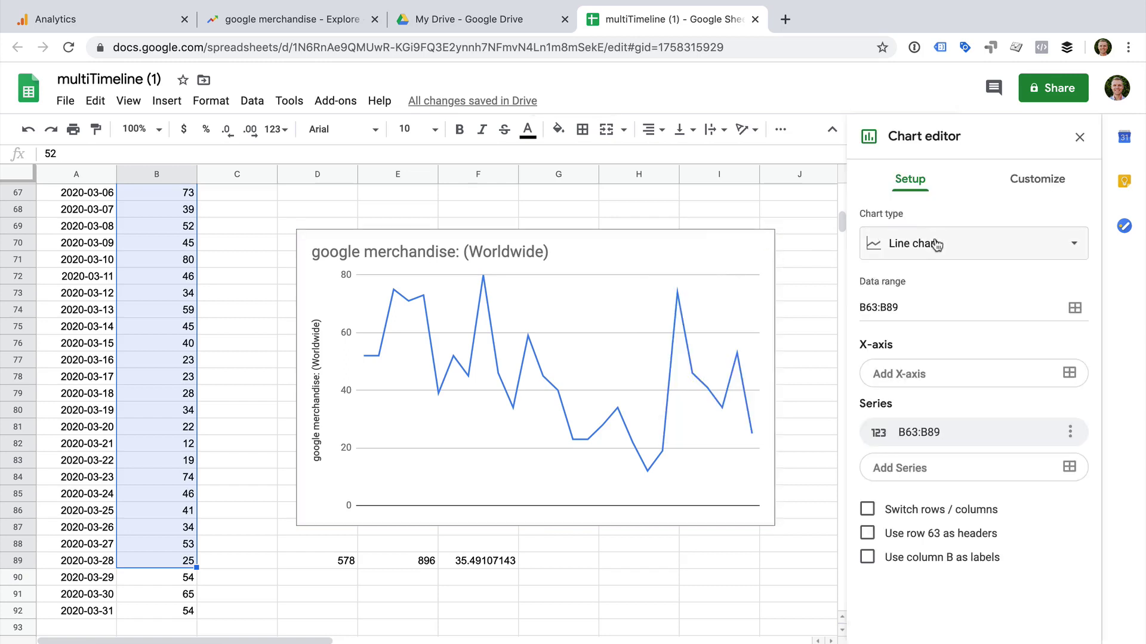
pyautogui.click(865, 243)
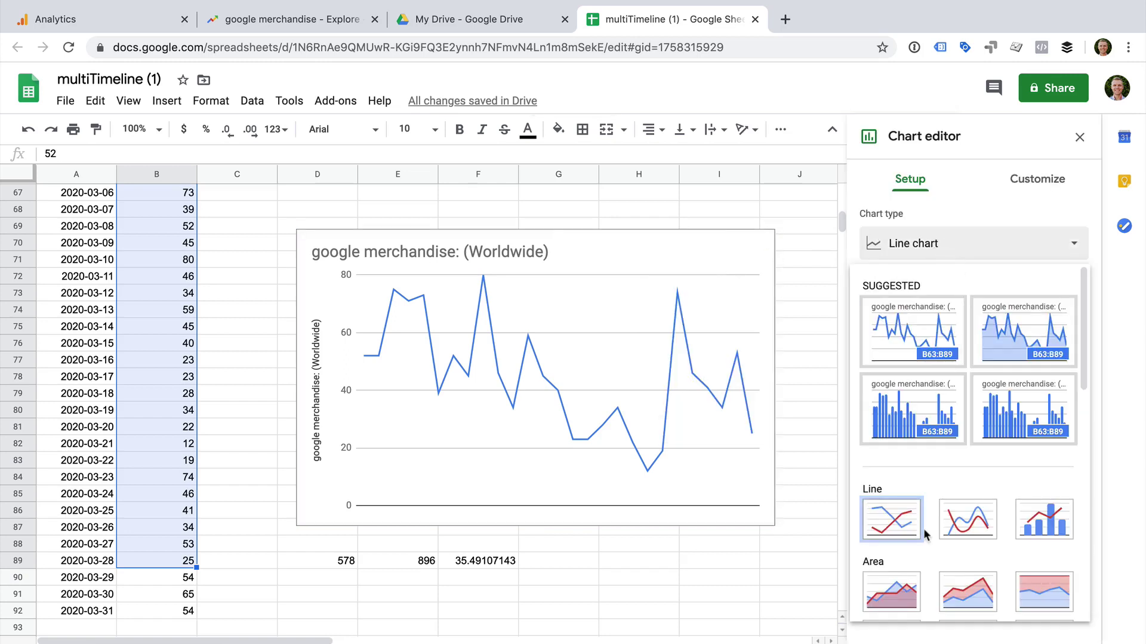
pyautogui.click(954, 526)
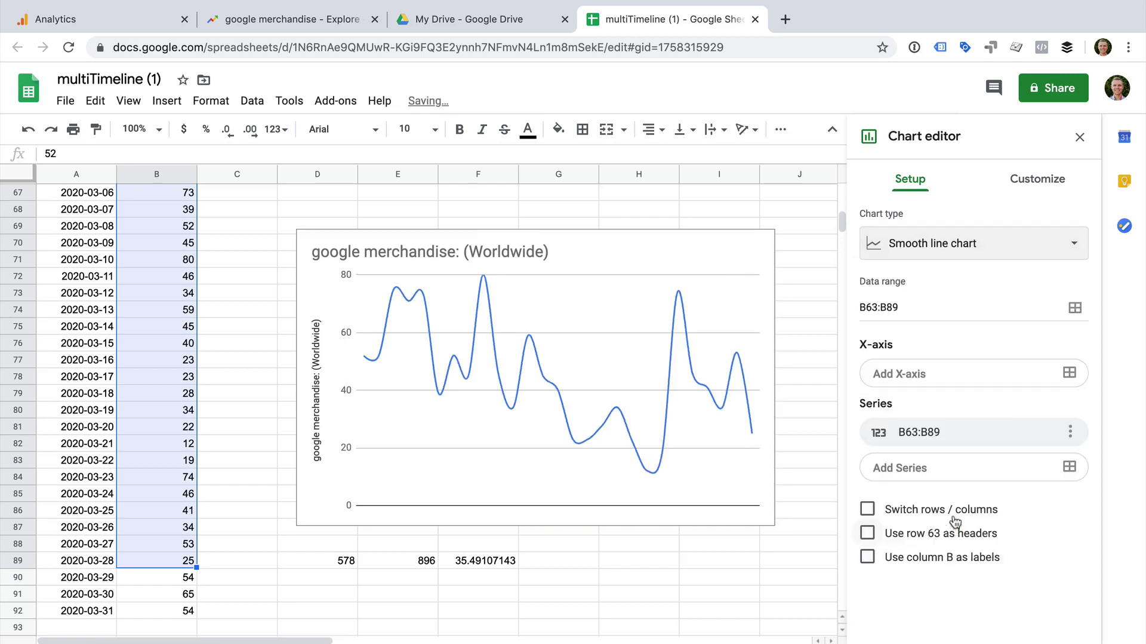
# Add a trendline to the search-interest series of the smooth line chart.
pyautogui.click(1035, 179)
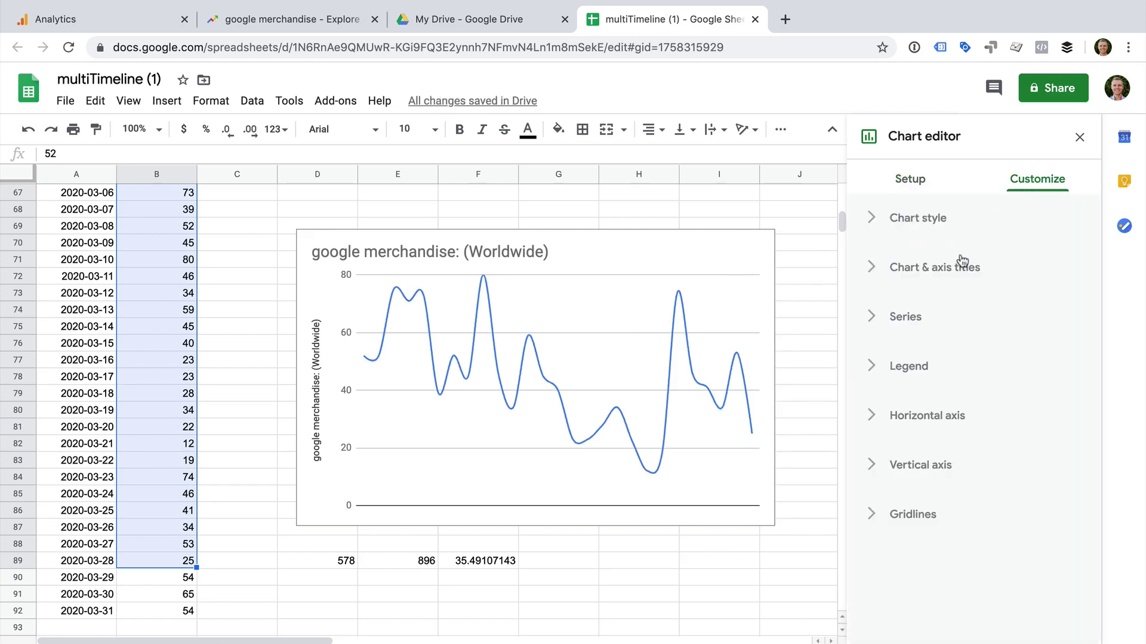
pyautogui.click(923, 323)
pyautogui.scroll(-3, 932, 341)
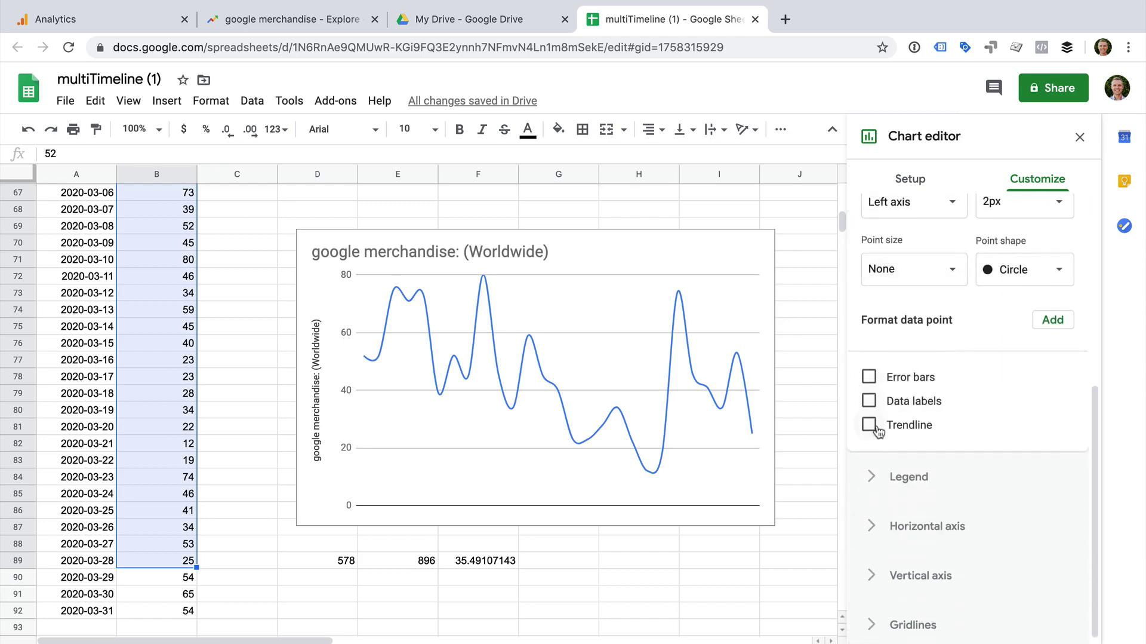
pyautogui.click(870, 425)
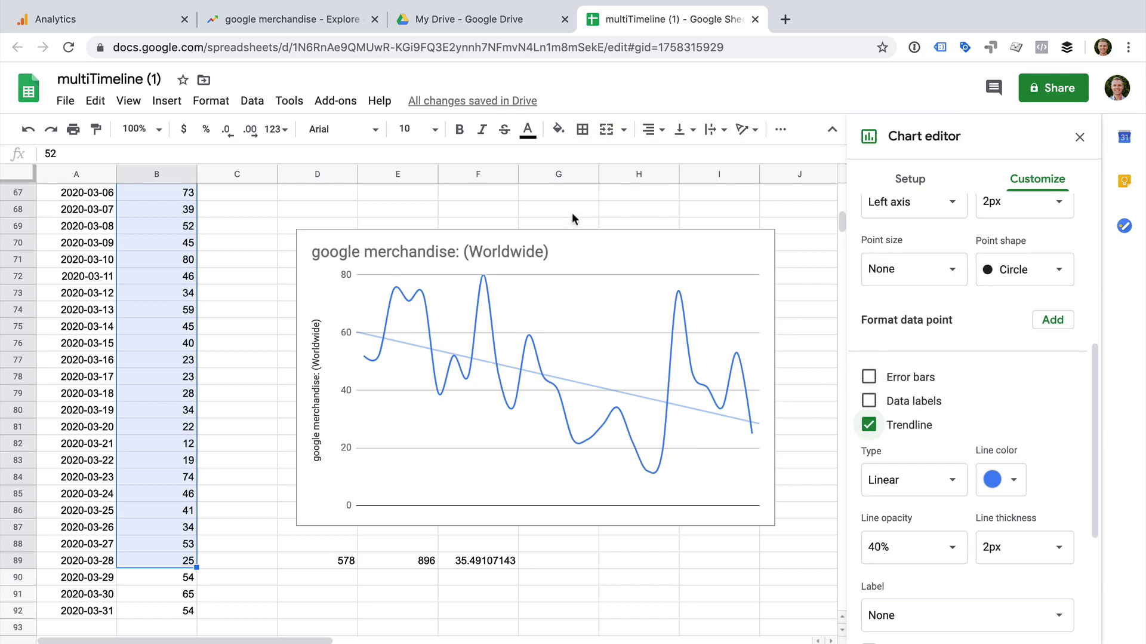
# Switch to Google Trends, replace the search term with coronavirus, and examine its worldwide interest over the past 90 days around mid-March.
pyautogui.click(341, 24)
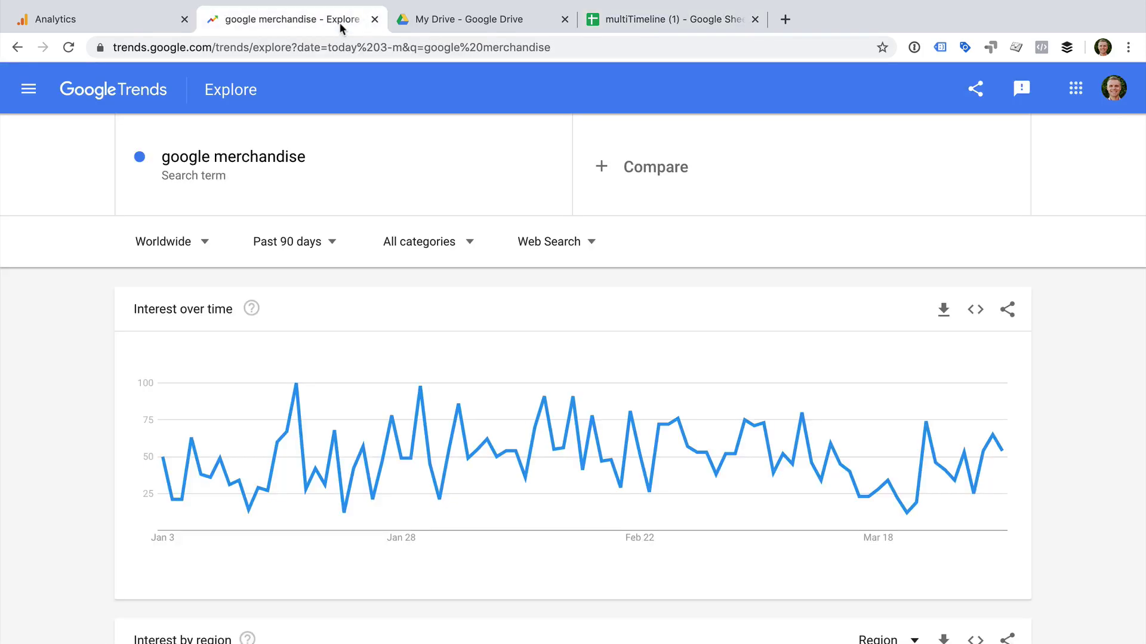
pyautogui.click(347, 158)
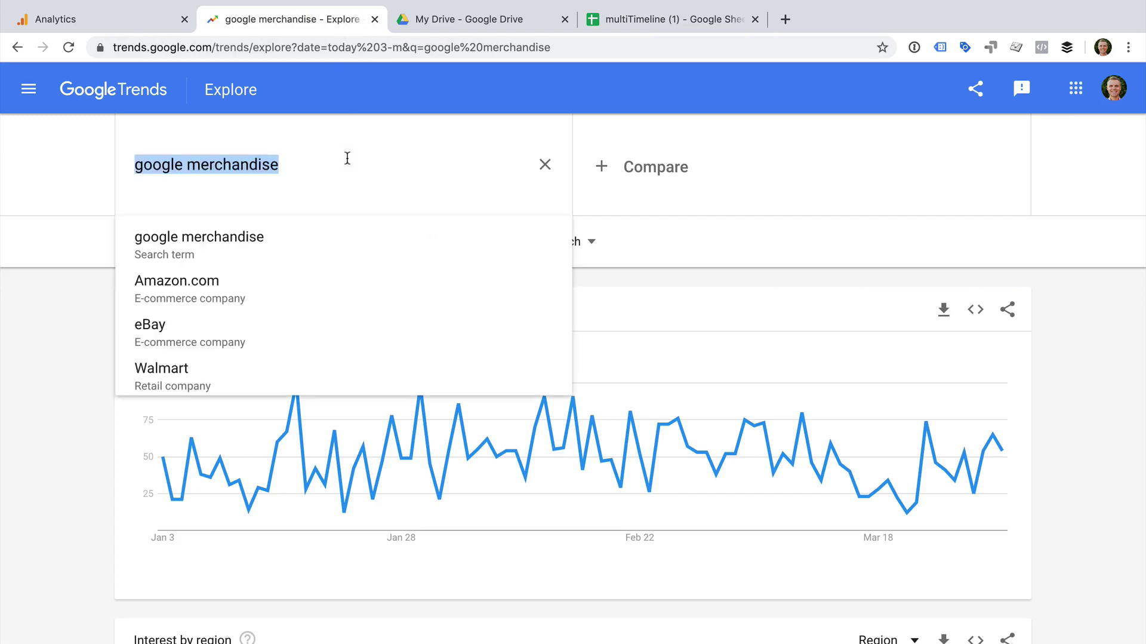
pyautogui.write('c')
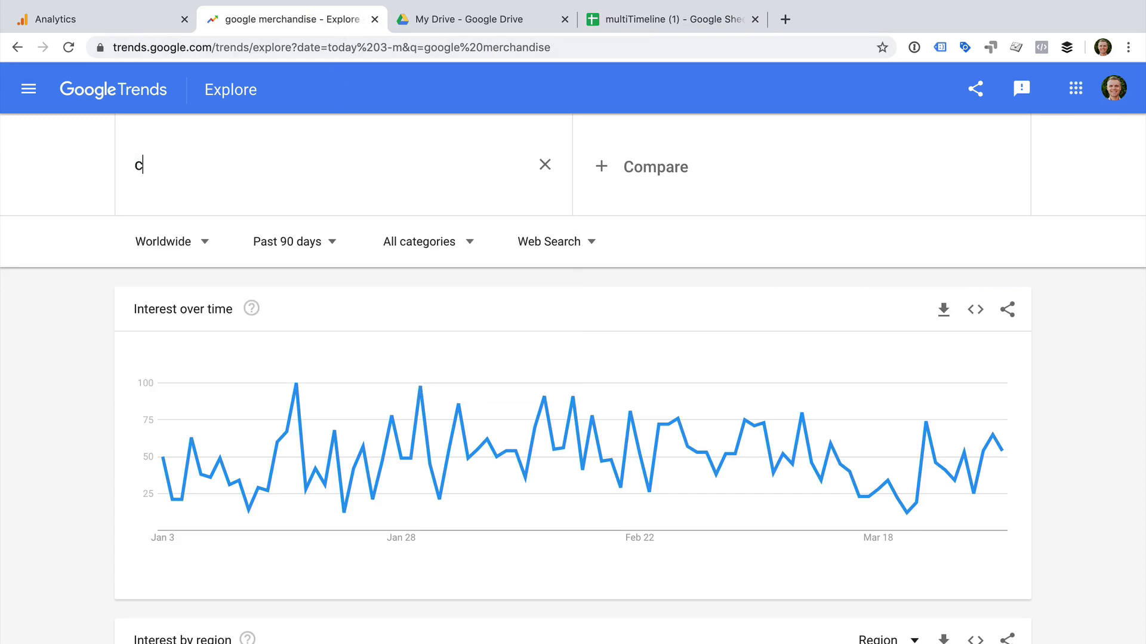
pyautogui.write('oronavirus')
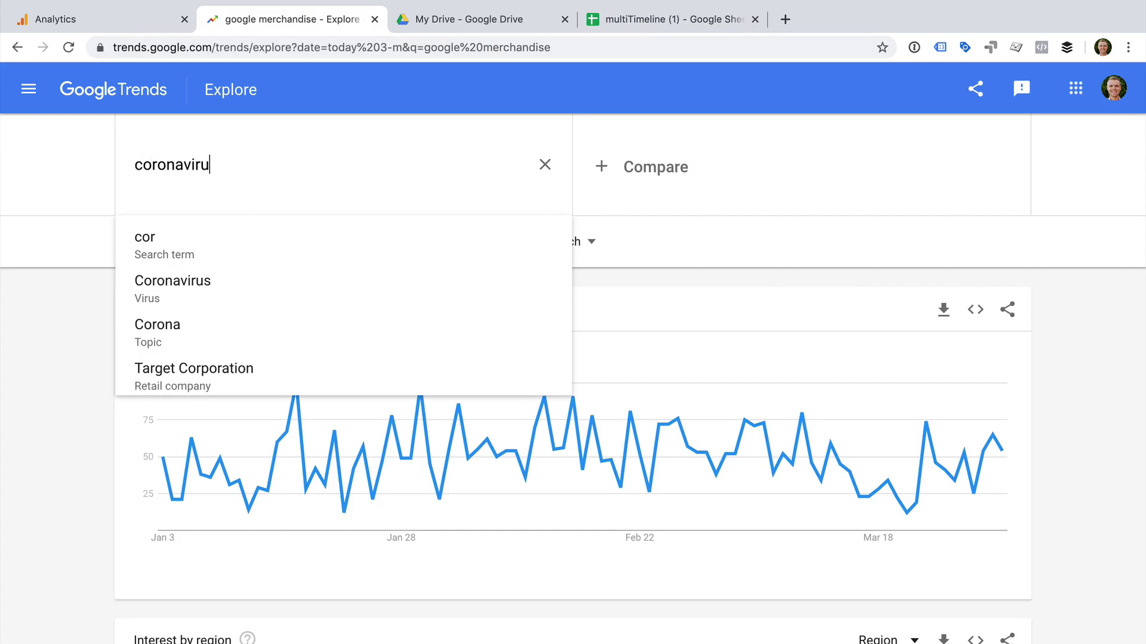
pyautogui.click(317, 242)
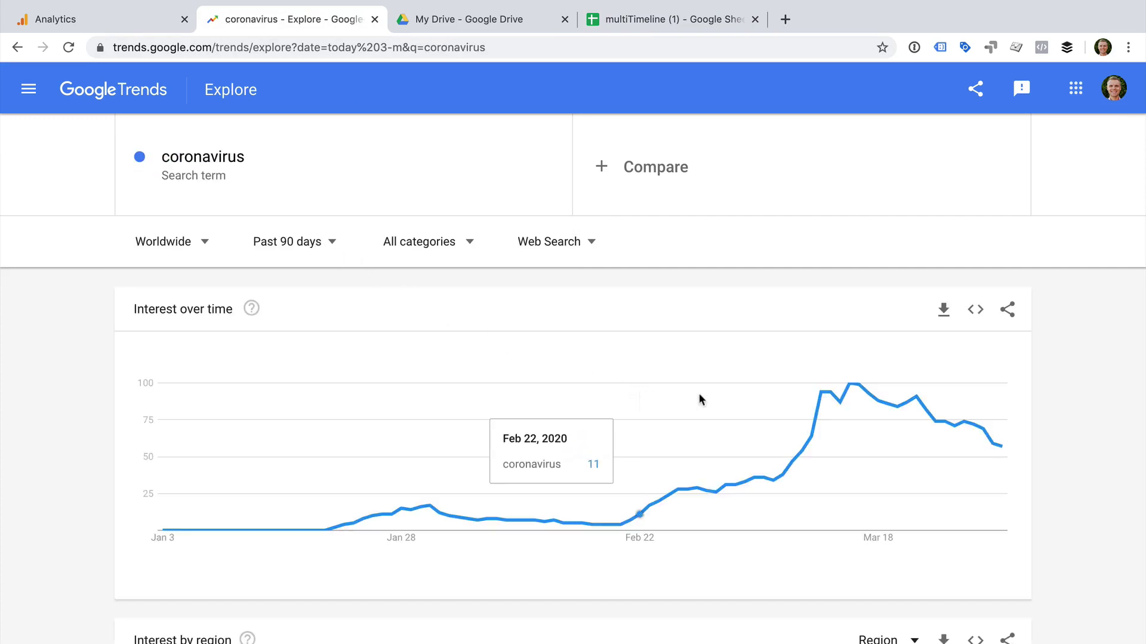
pyautogui.moveTo(829, 438)
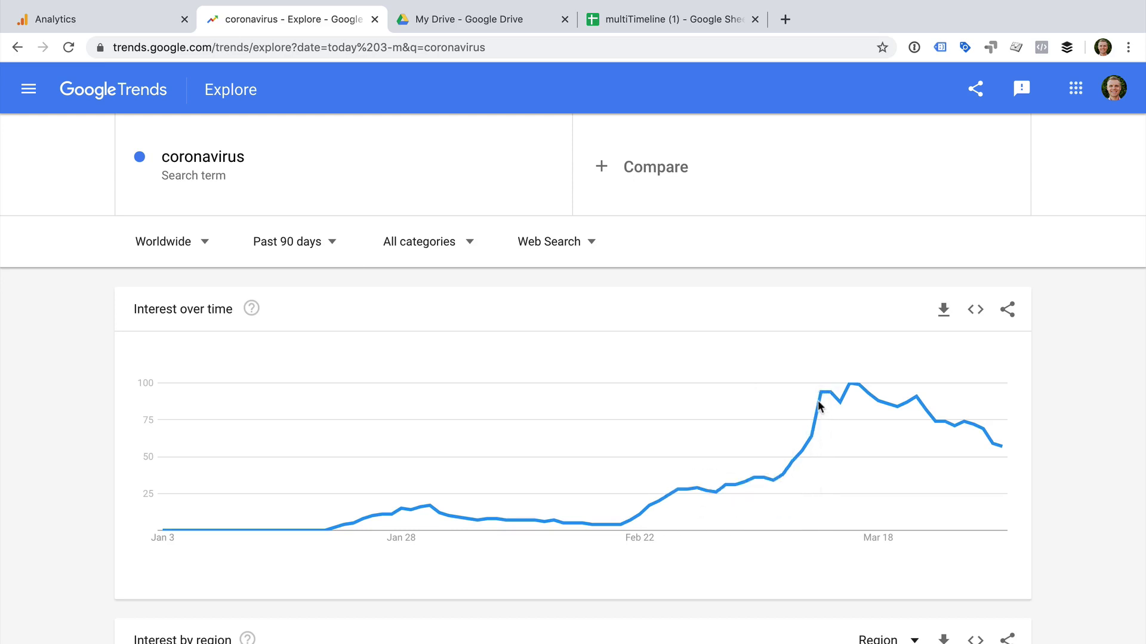